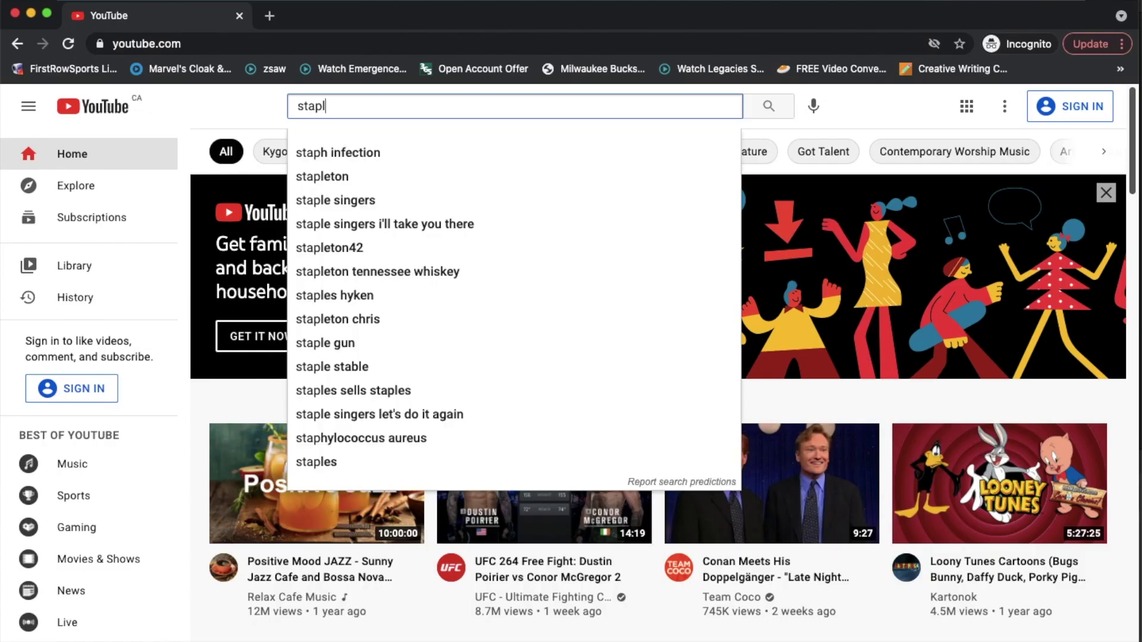
Step: Search YouTube for "staplegatemedia" and open the Staplegate Media channel
text(ega)
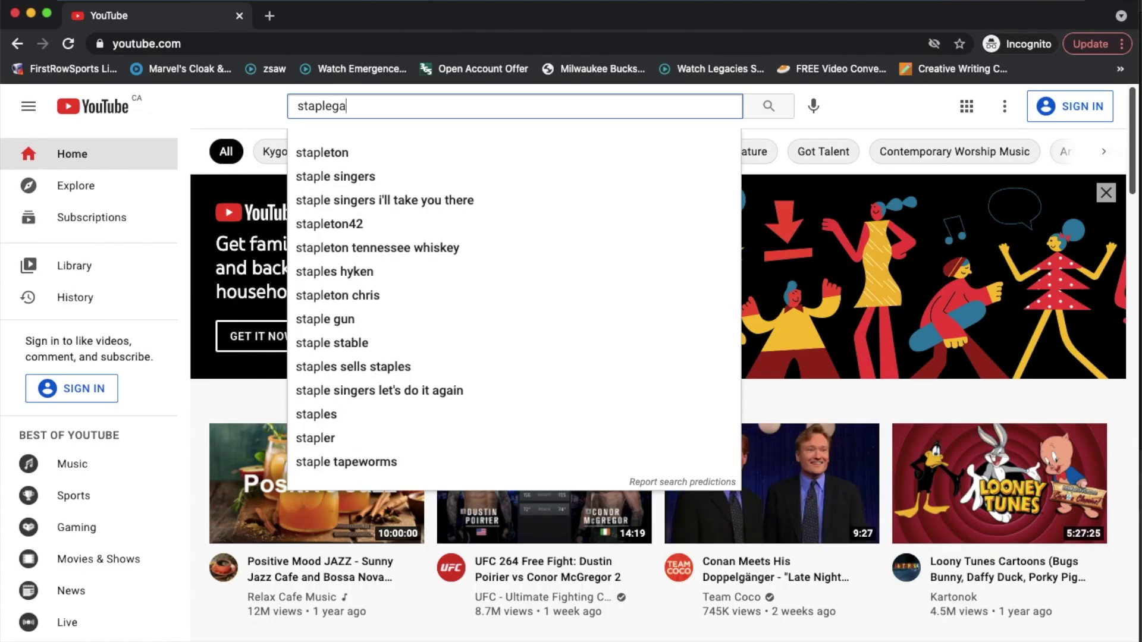
text(temedia)
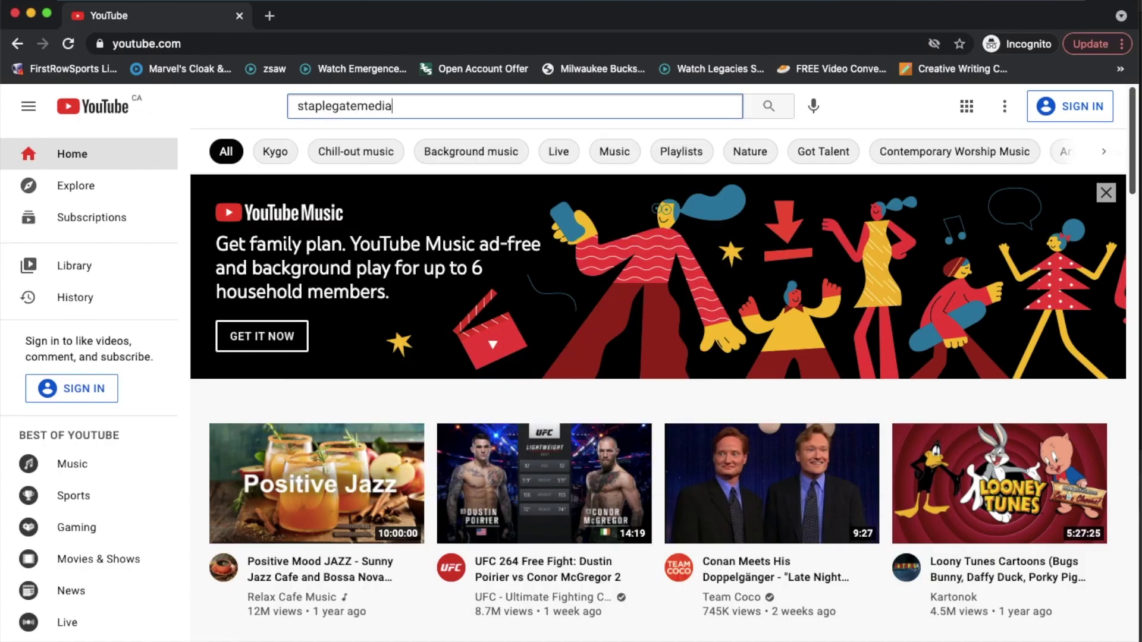
key(Return)
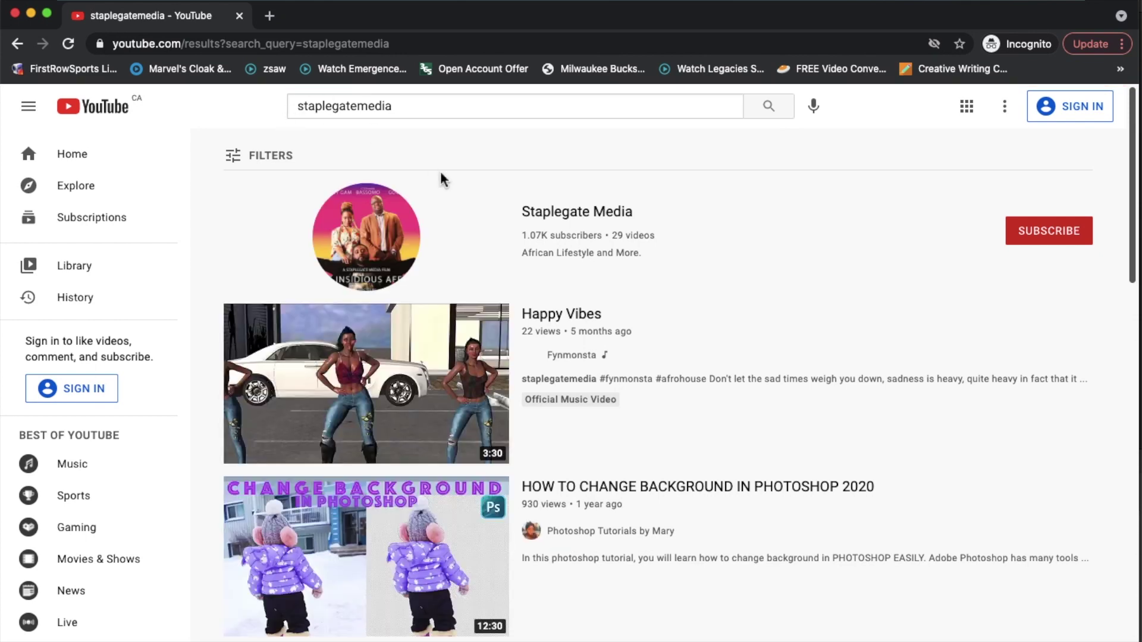
click(546, 214)
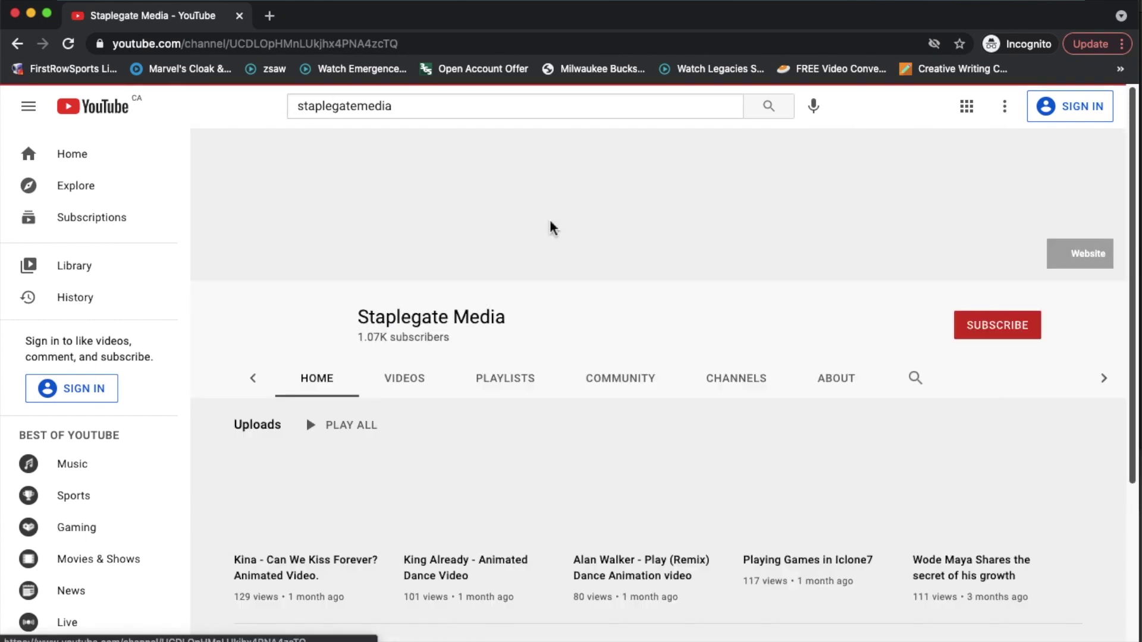
Step: Browse the channel's videos, play "Kina - Can We Kiss Forever? Animated Video." and toggle its autoplay setting
scroll(362, 515, down, 2)
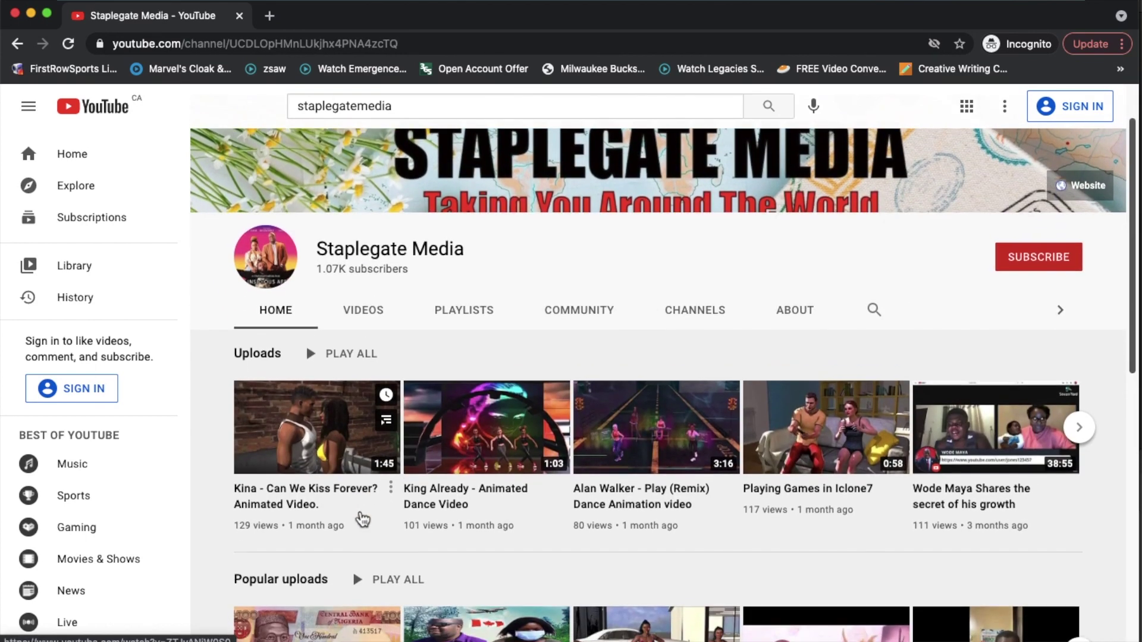
scroll(362, 515, up, 1)
click(363, 329)
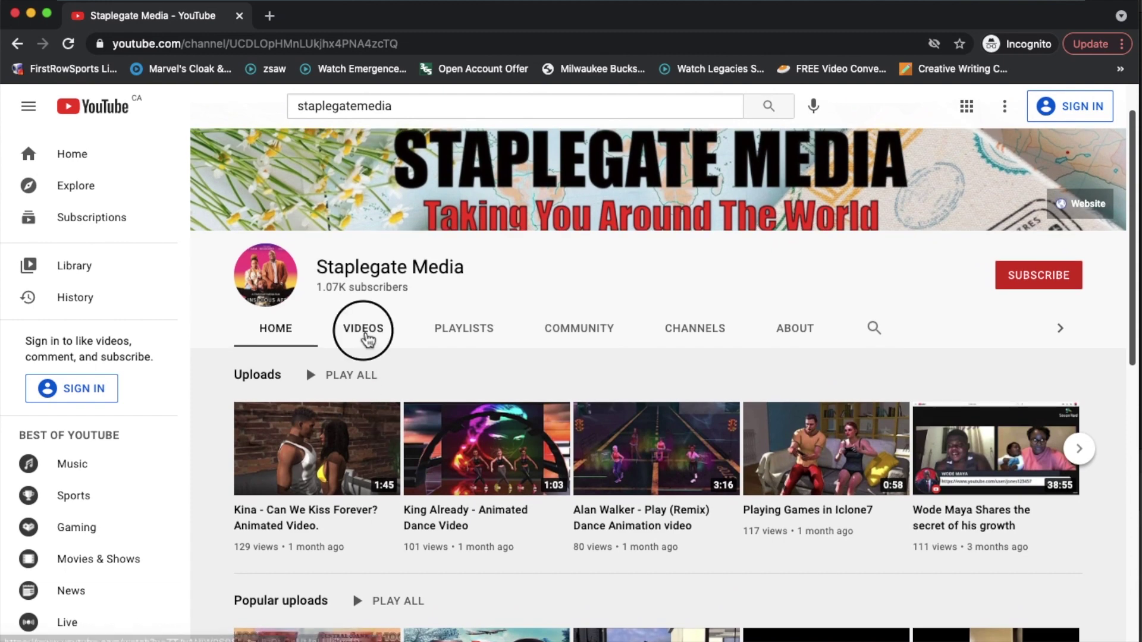
scroll(491, 490, up, 4)
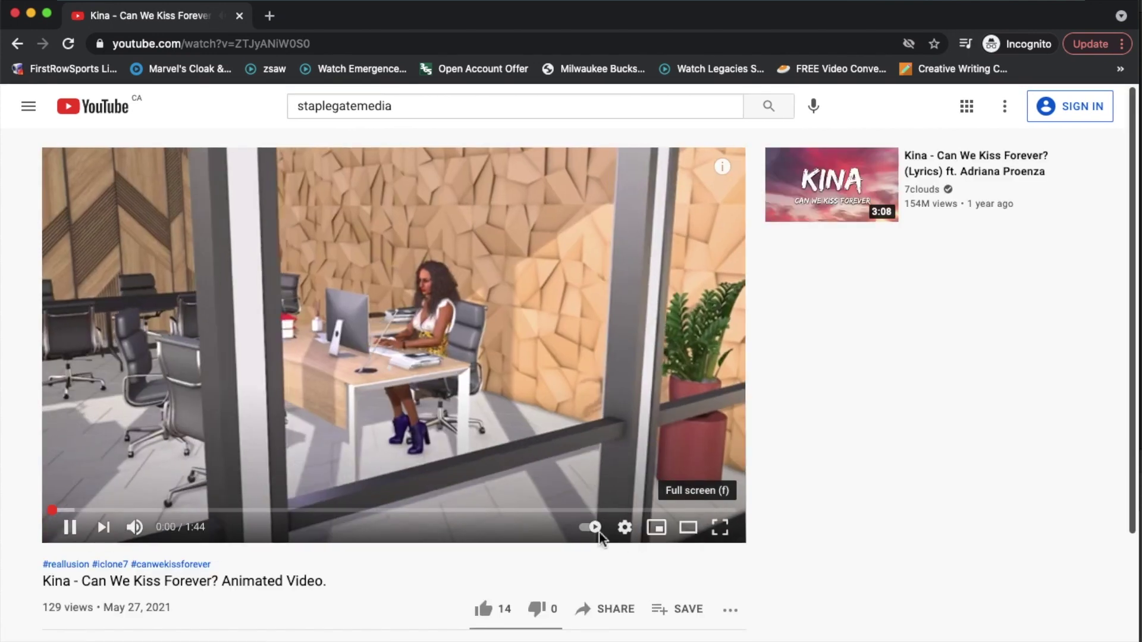
click(590, 528)
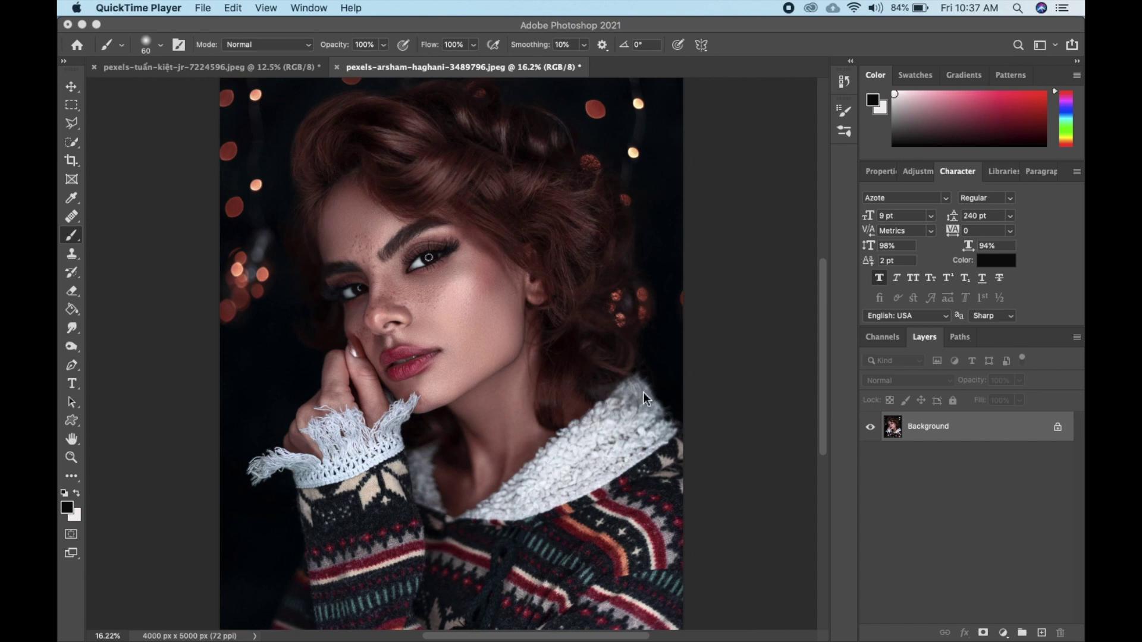
Step: Switch to Photoshop, duplicate the portrait's Background layer and open the Camera Raw Filter on the copy
click(946, 437)
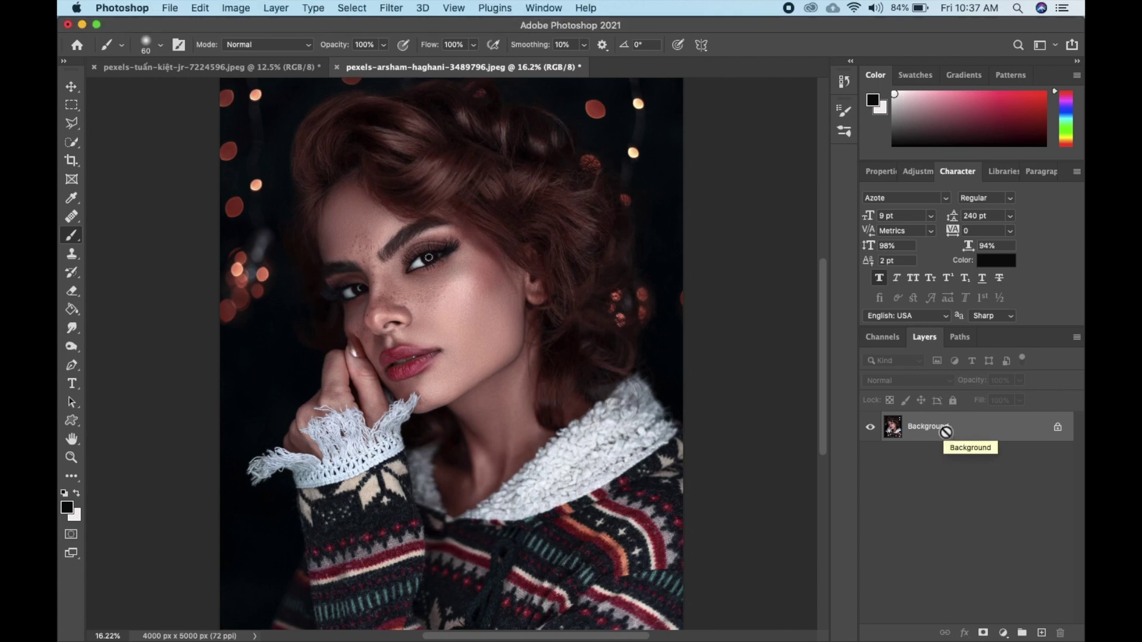
key(super+j)
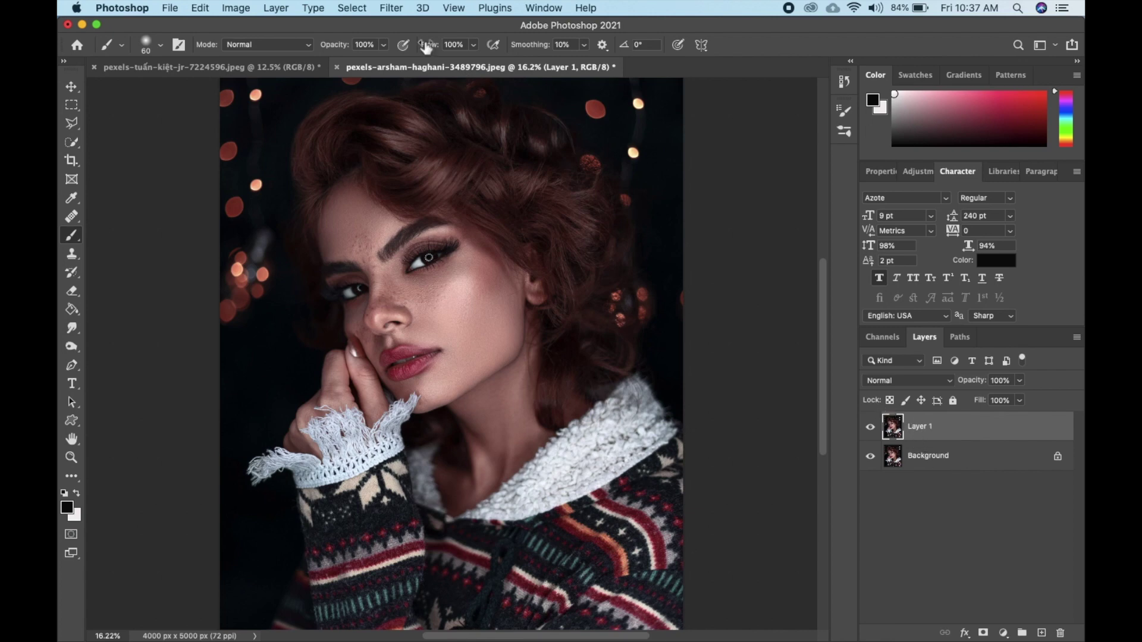
click(393, 8)
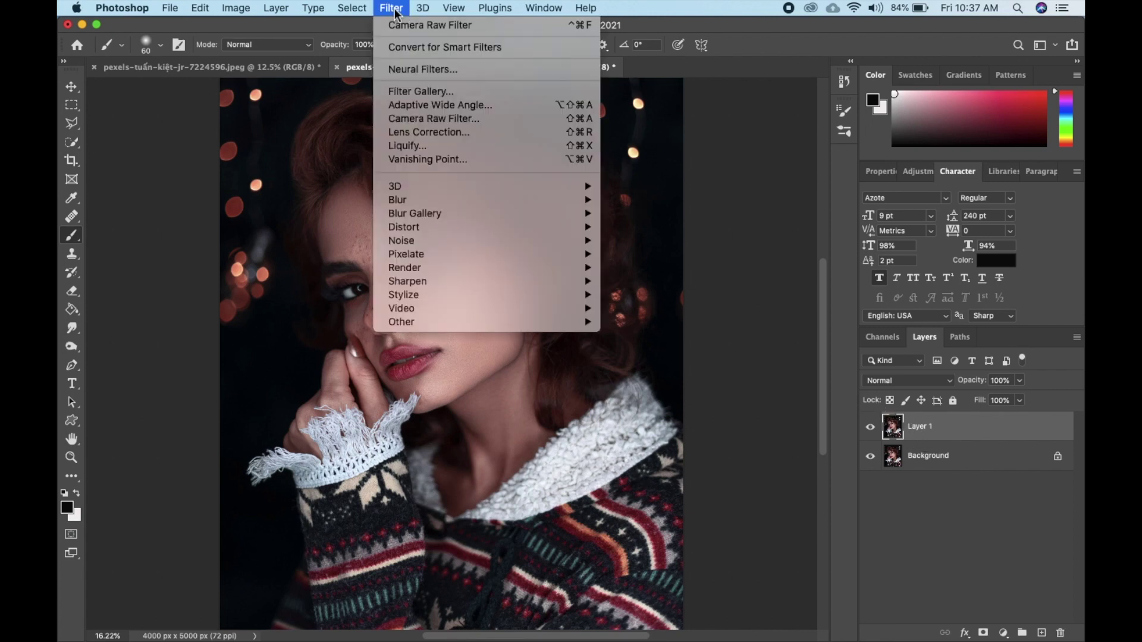
click(455, 120)
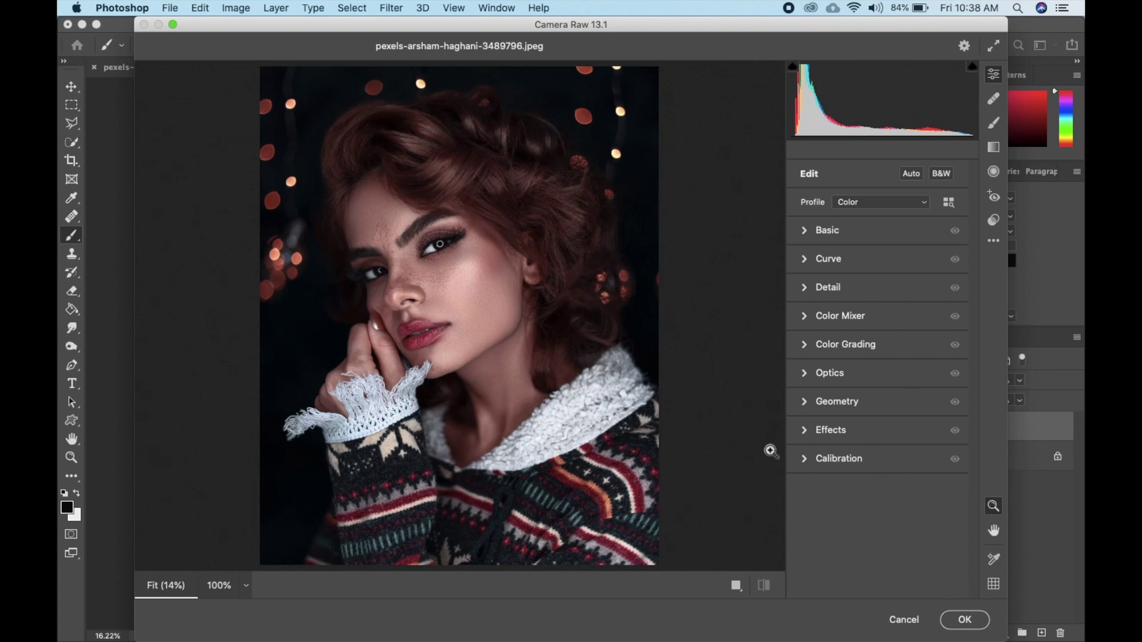
Step: In the Calibration settings, set Red Primary hue to +50 and saturation to -50, and Green Primary hue to +50
click(806, 460)
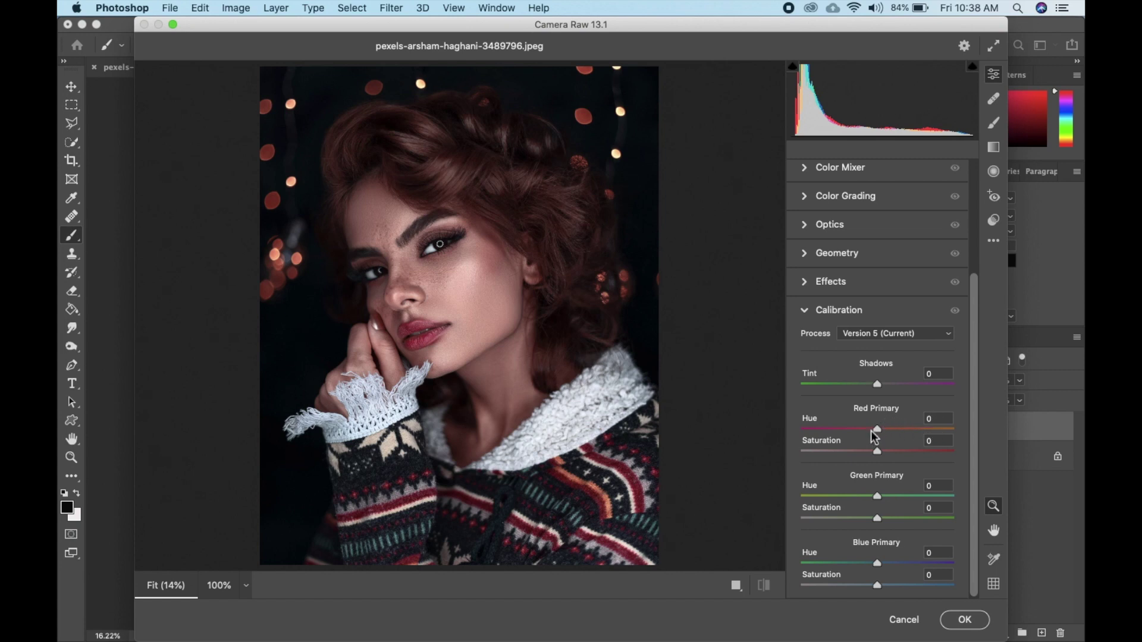
drag(876, 431, 916, 436)
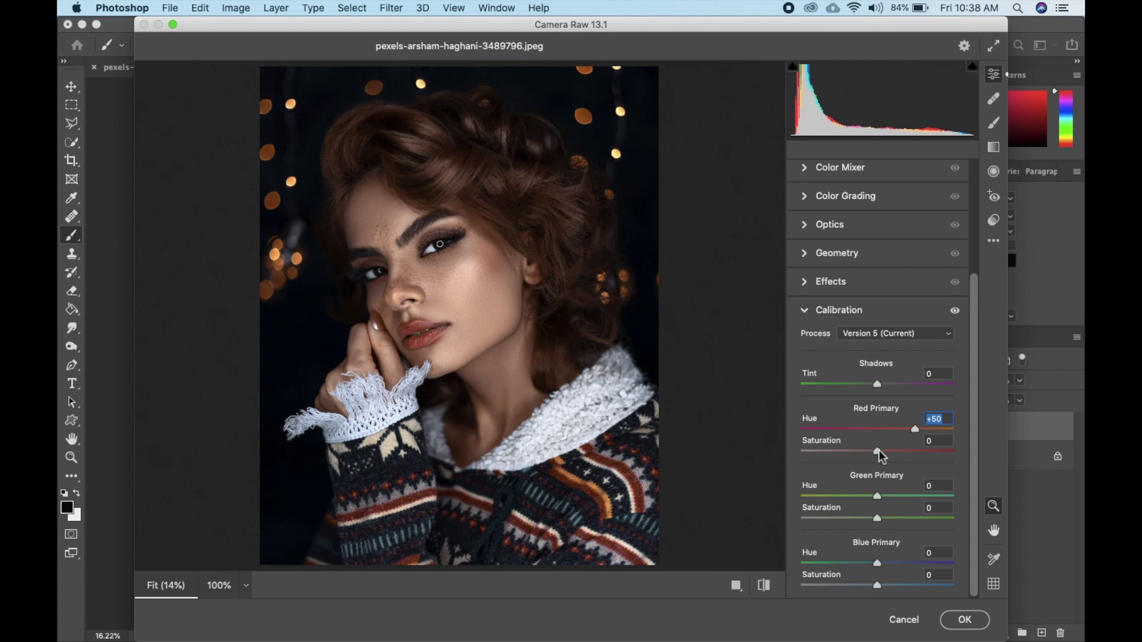
drag(878, 451, 842, 462)
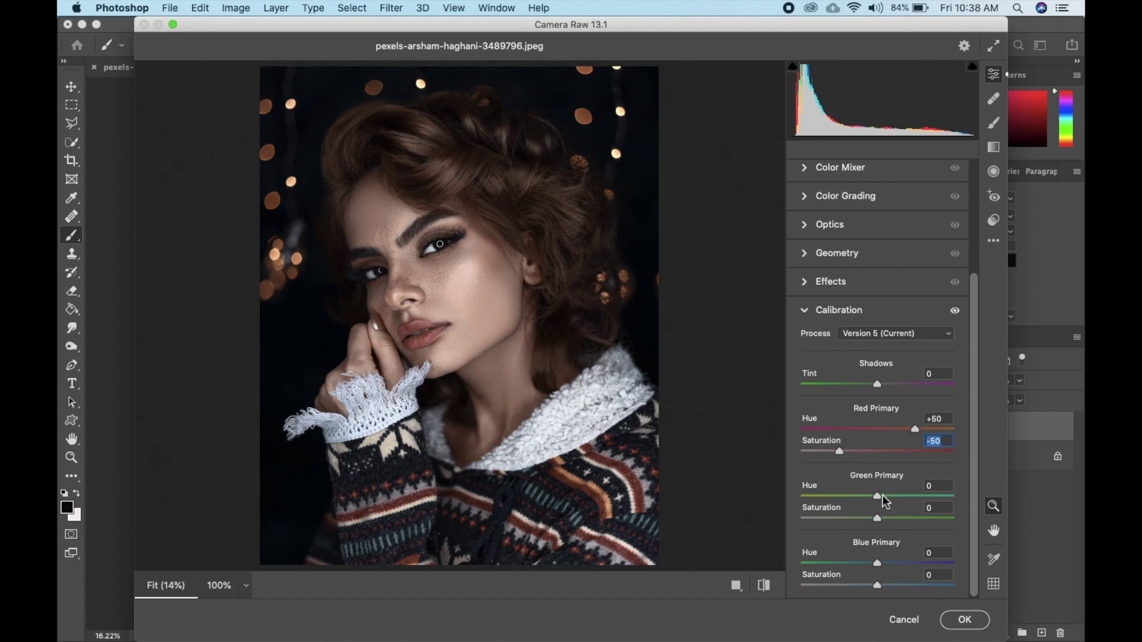
click(933, 486)
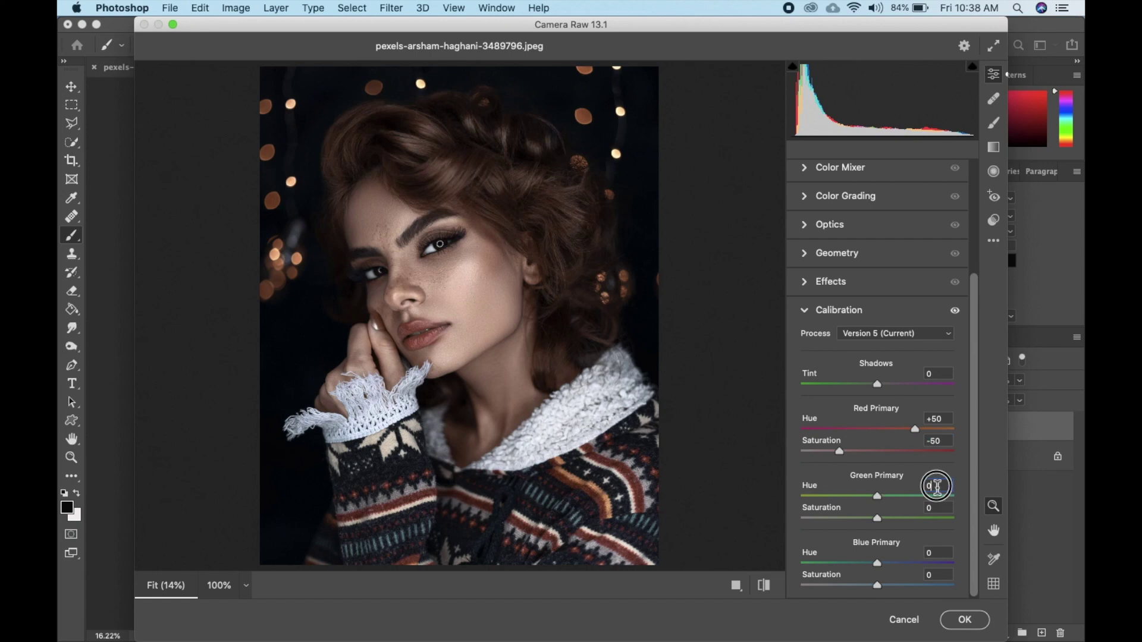
double_click(934, 487)
text(50)
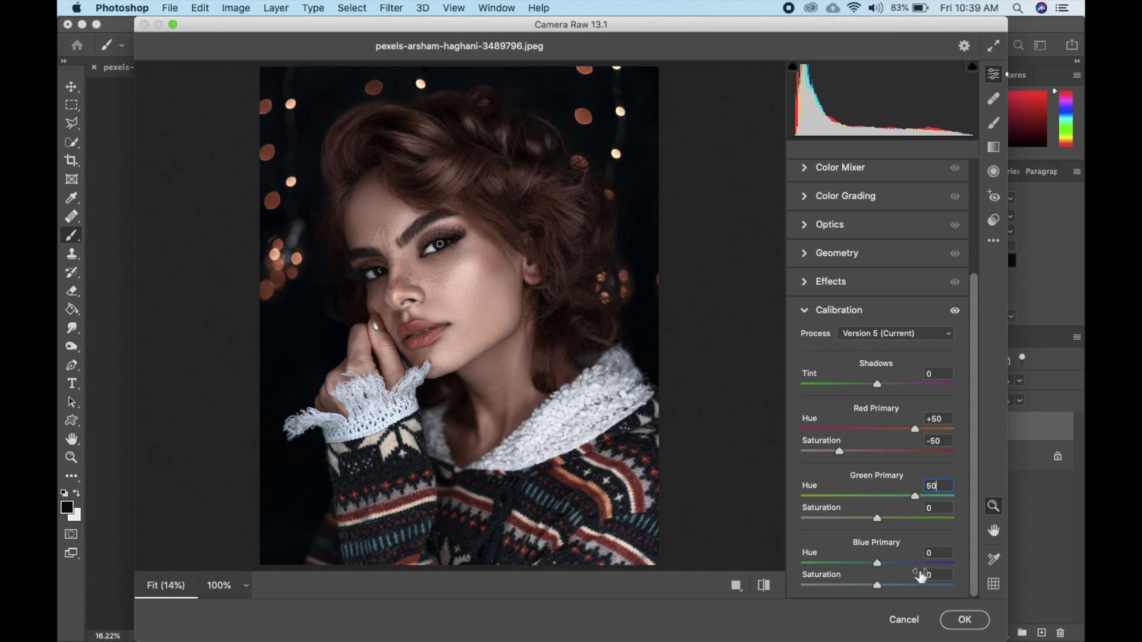
Step: Set the Blue Primary hue to -50 and saturation to +100, then collapse the Calibration settings
click(933, 553)
text(-50)
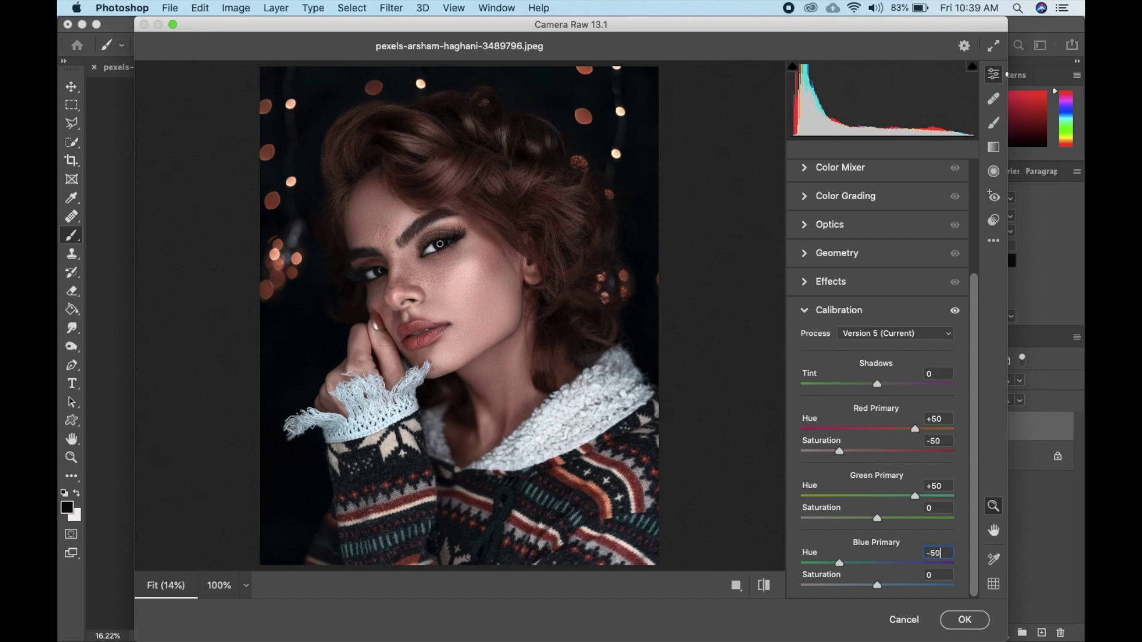
click(929, 575)
text(100)
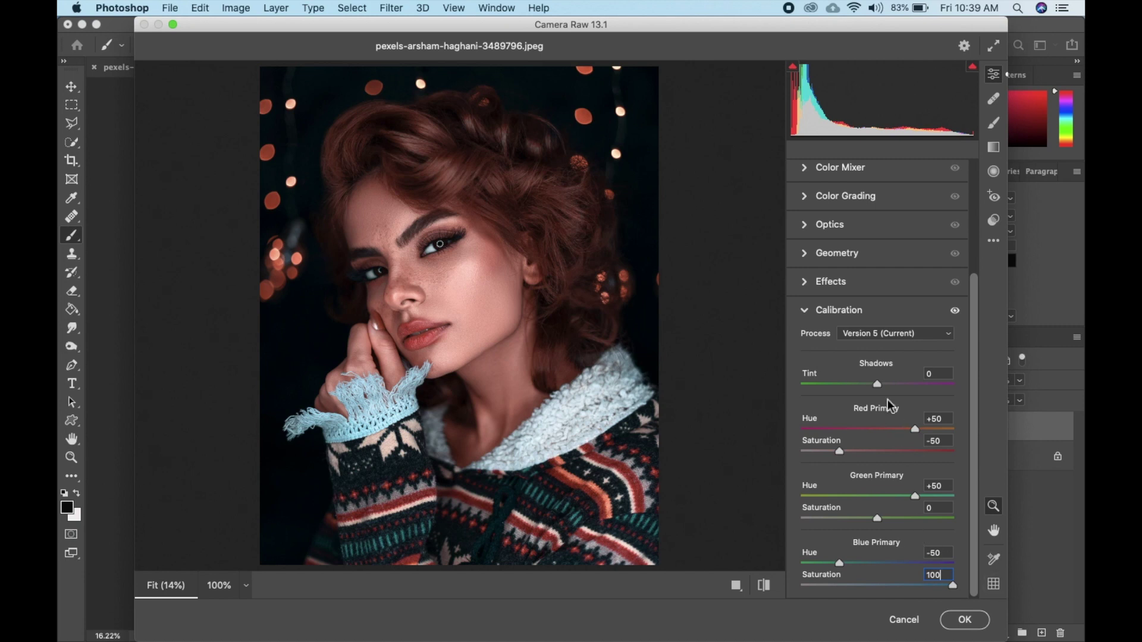
click(805, 312)
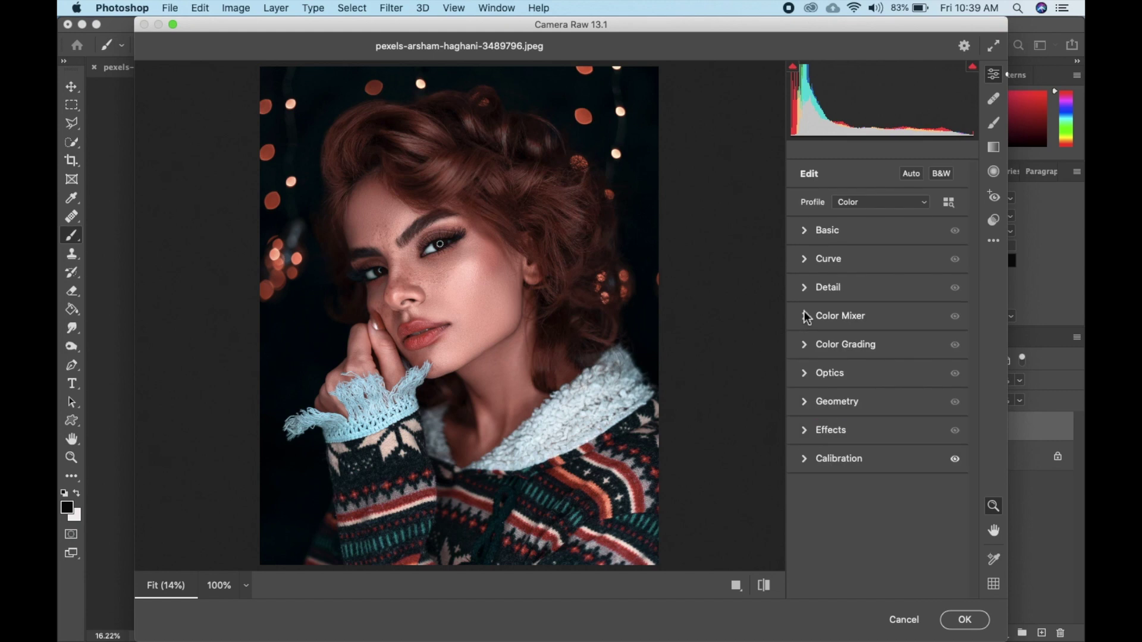
Step: In the Basic settings, set Temperature to -7 and Contrast to +20
click(806, 232)
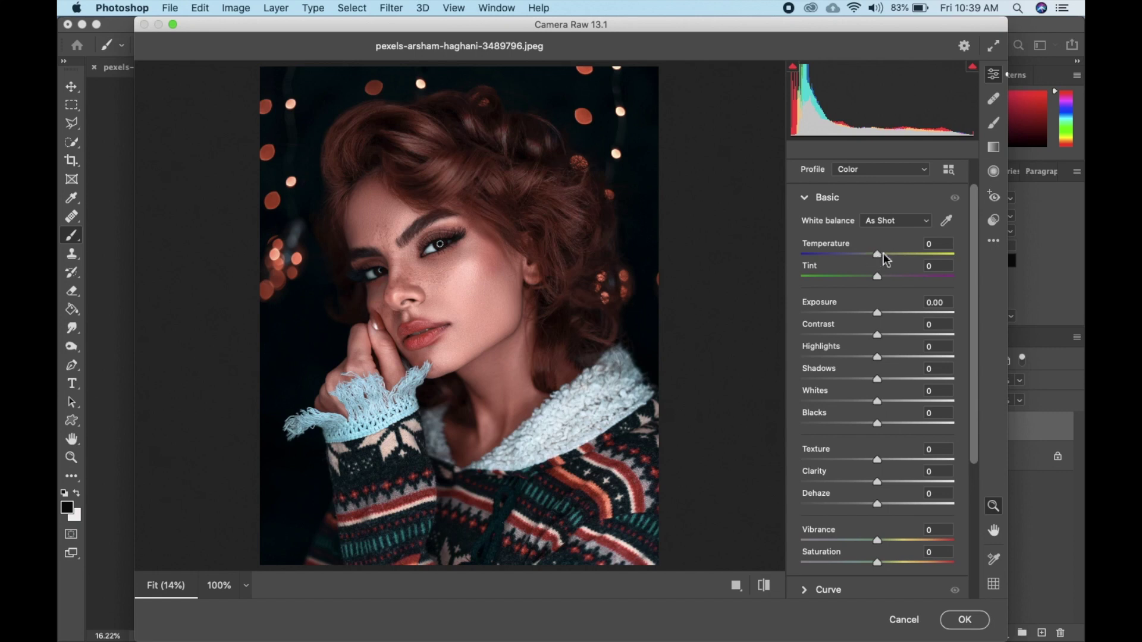
drag(877, 254, 875, 258)
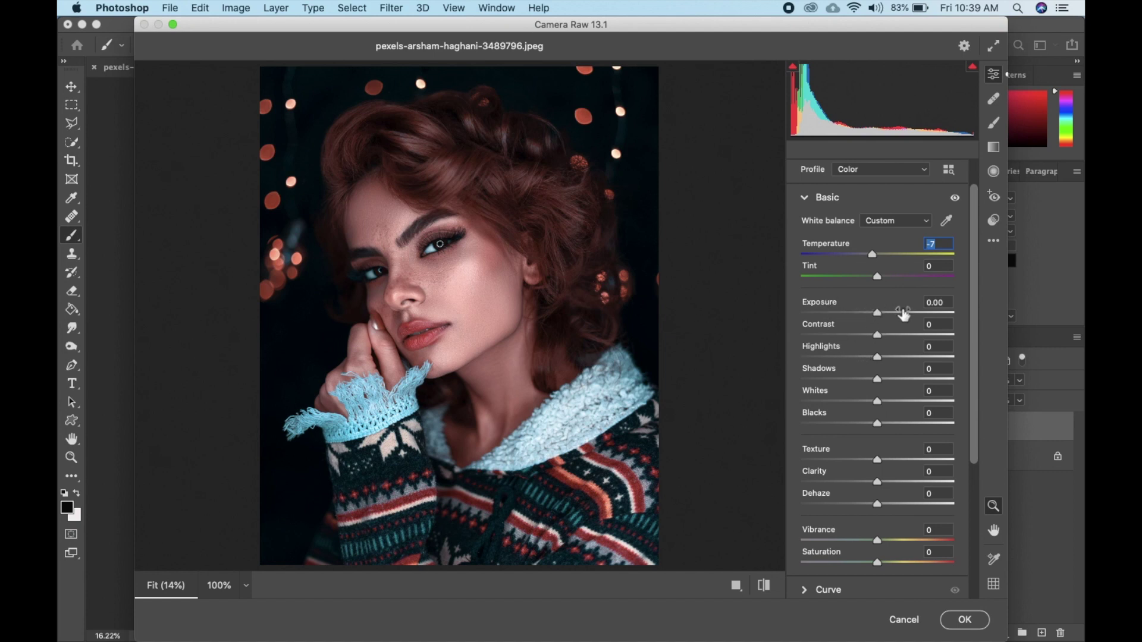
drag(877, 335, 896, 342)
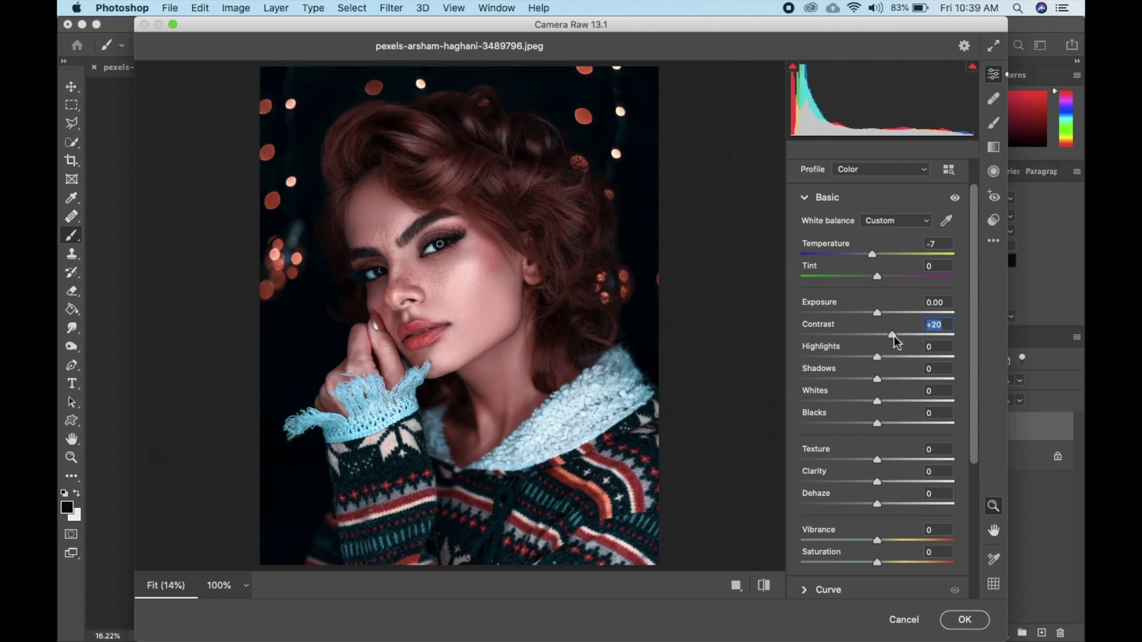
Step: Set the portrait's Highlights to -30, Shadows to +20 and Blacks to -30
drag(878, 360, 856, 370)
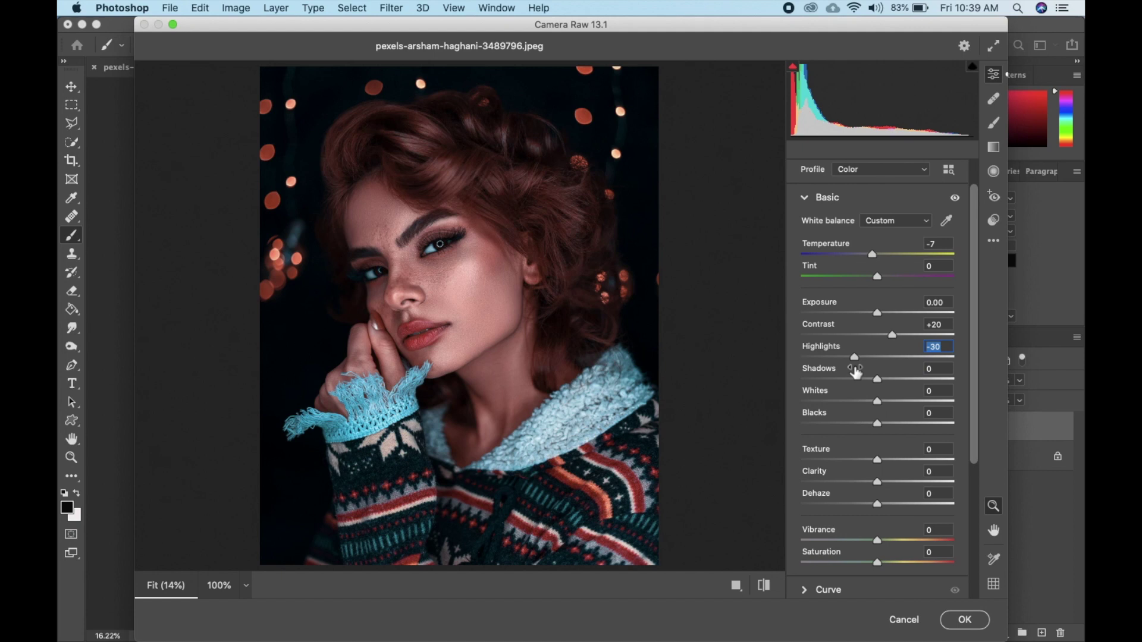
drag(878, 379, 893, 379)
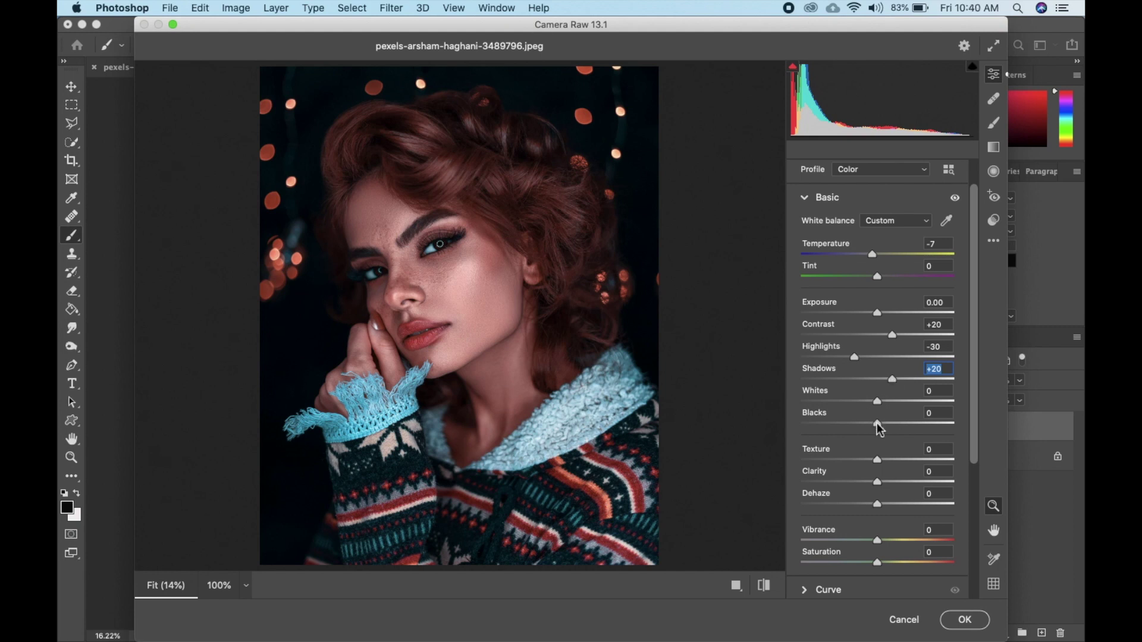
drag(877, 424, 854, 429)
click(854, 428)
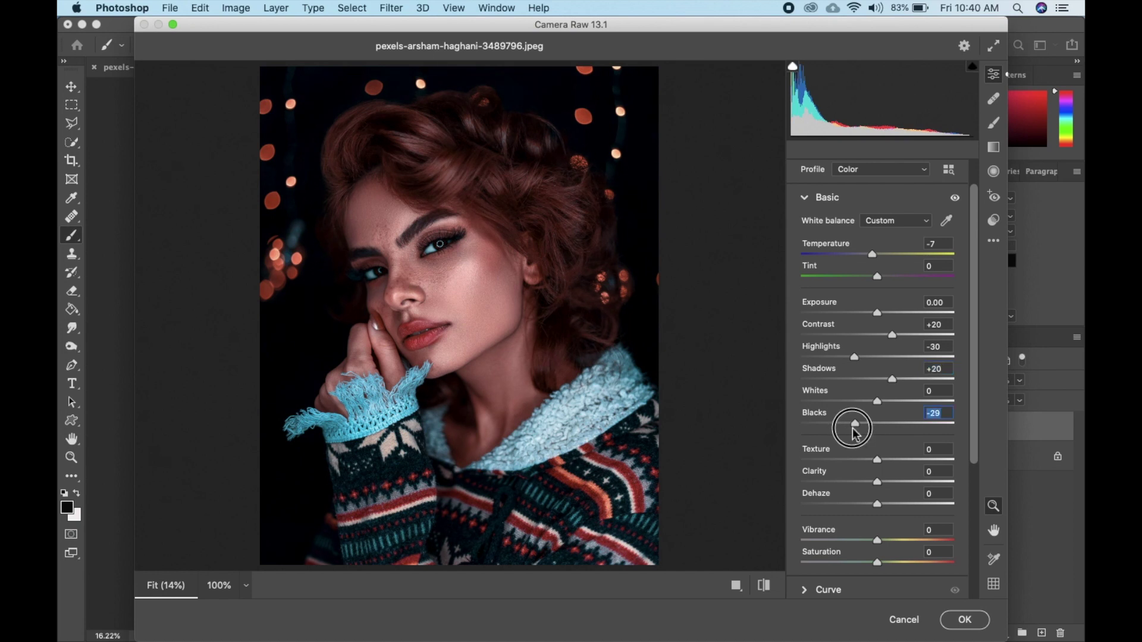
drag(855, 427, 855, 427)
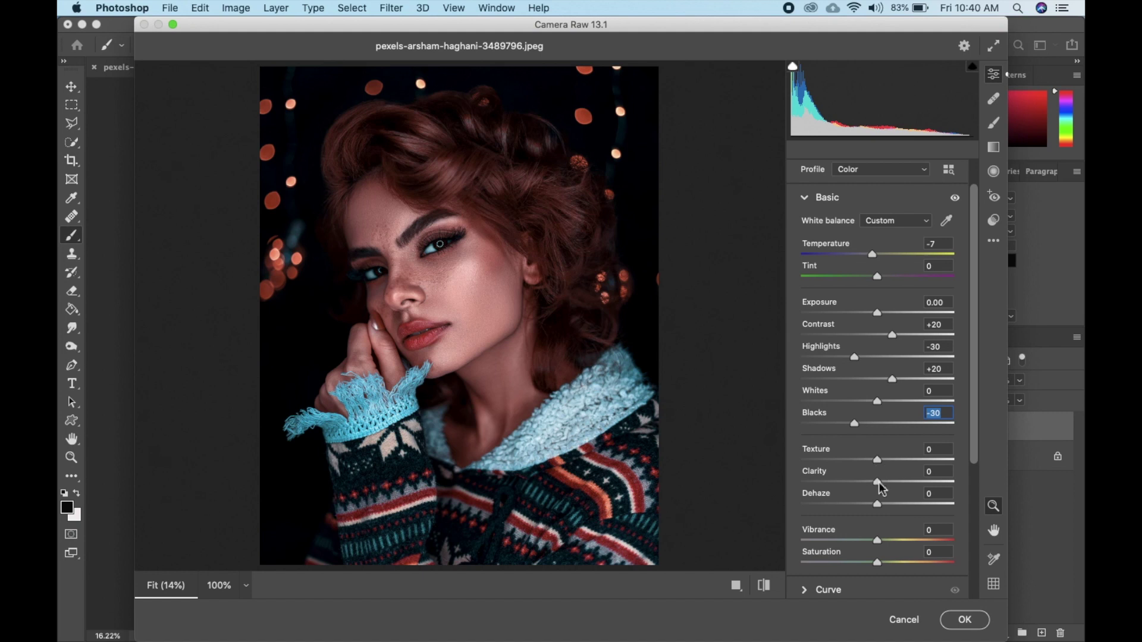
Step: Set Clarity to +10 and Vibrance to +30, and collapse the Basic settings
drag(878, 486, 889, 488)
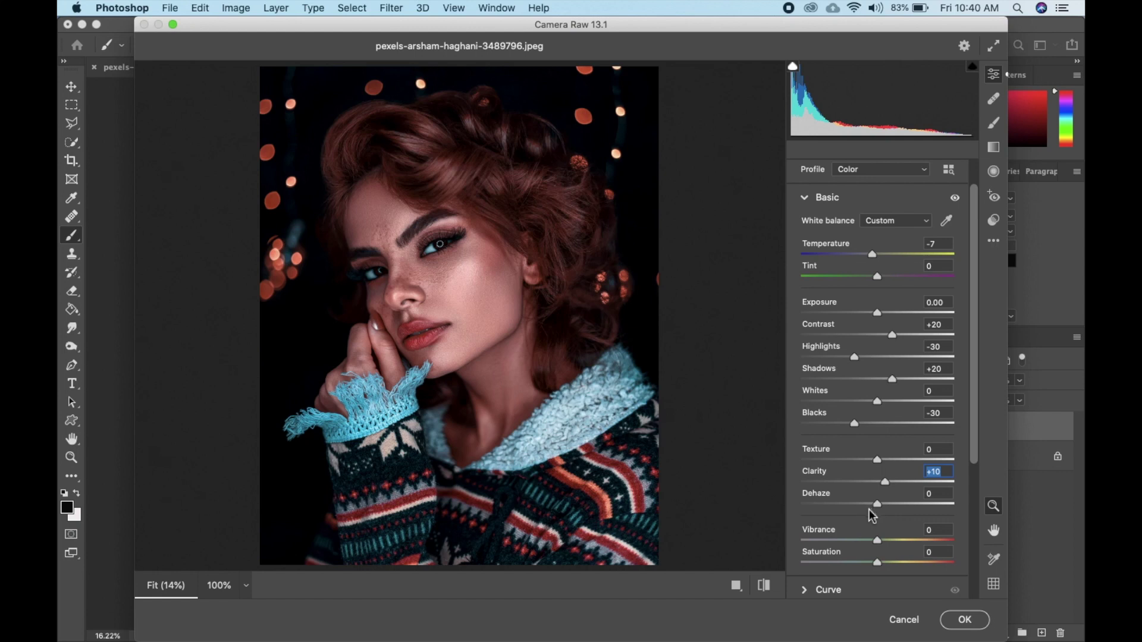
drag(877, 540, 900, 544)
drag(976, 438, 975, 504)
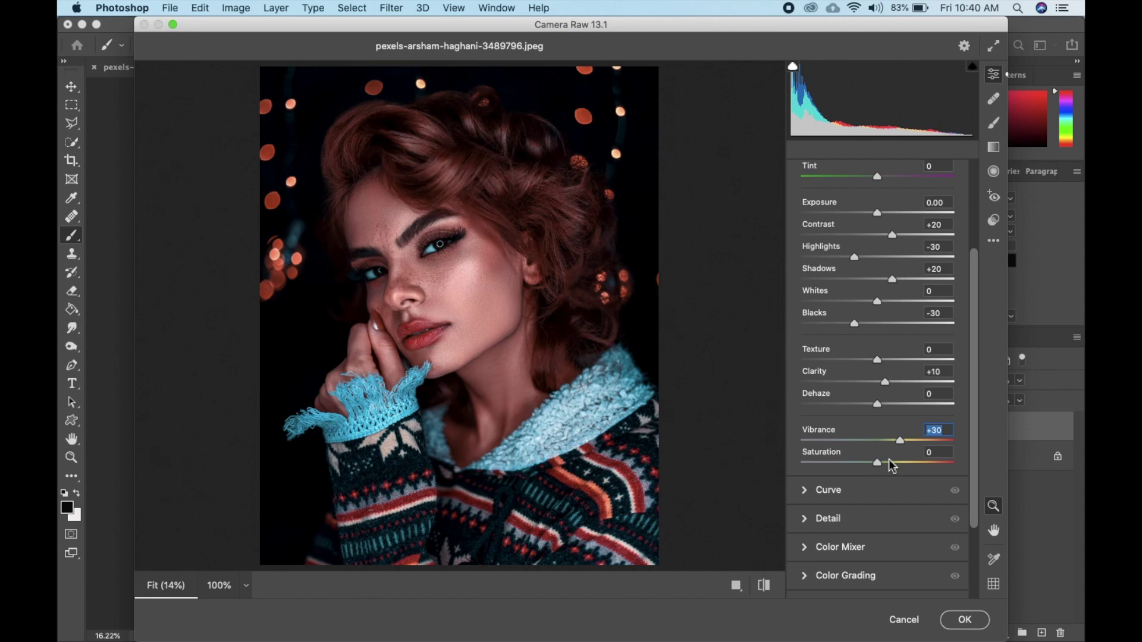
scroll(859, 309, up, 4)
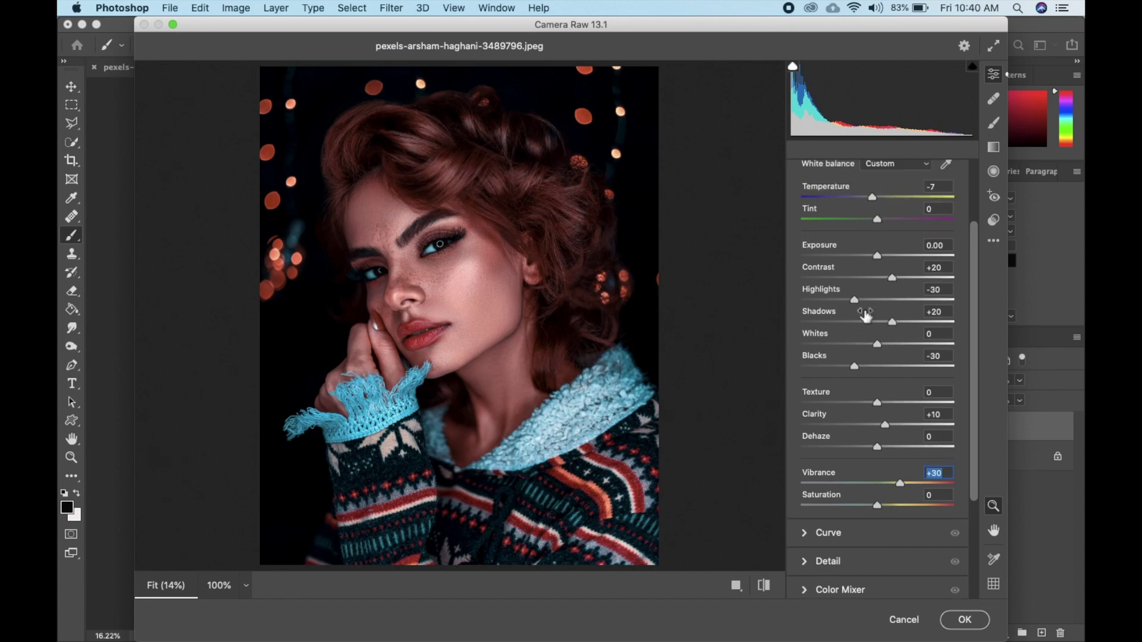
scroll(847, 269, up, 2)
click(807, 218)
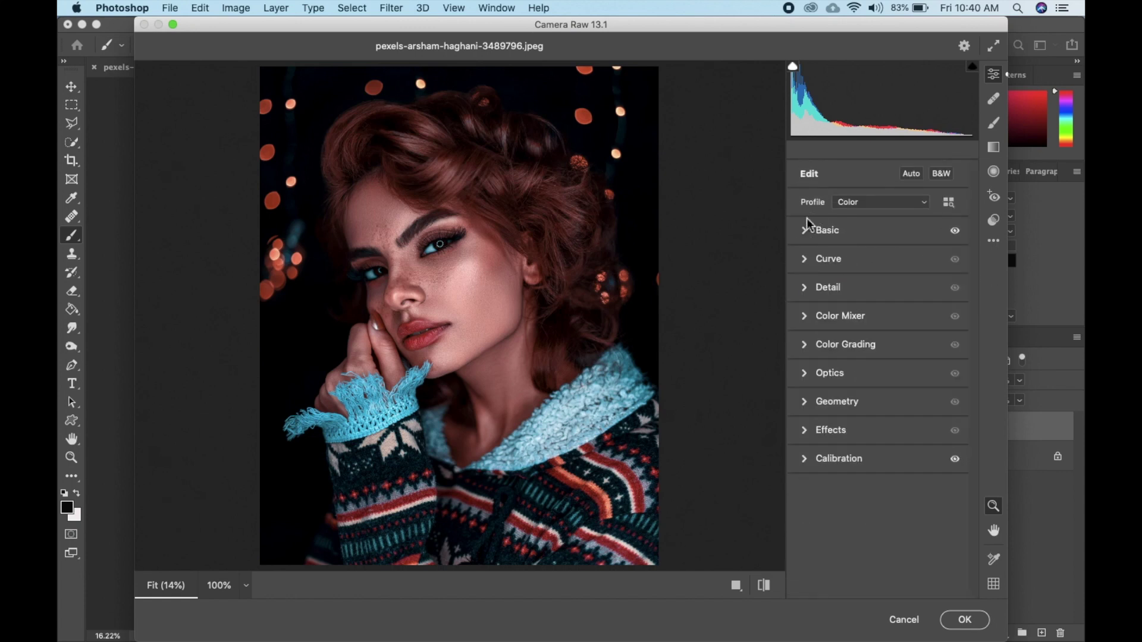
Step: Set the point curve's shadow-end point to input 20 and output 20 on the combined RGB channel
click(805, 262)
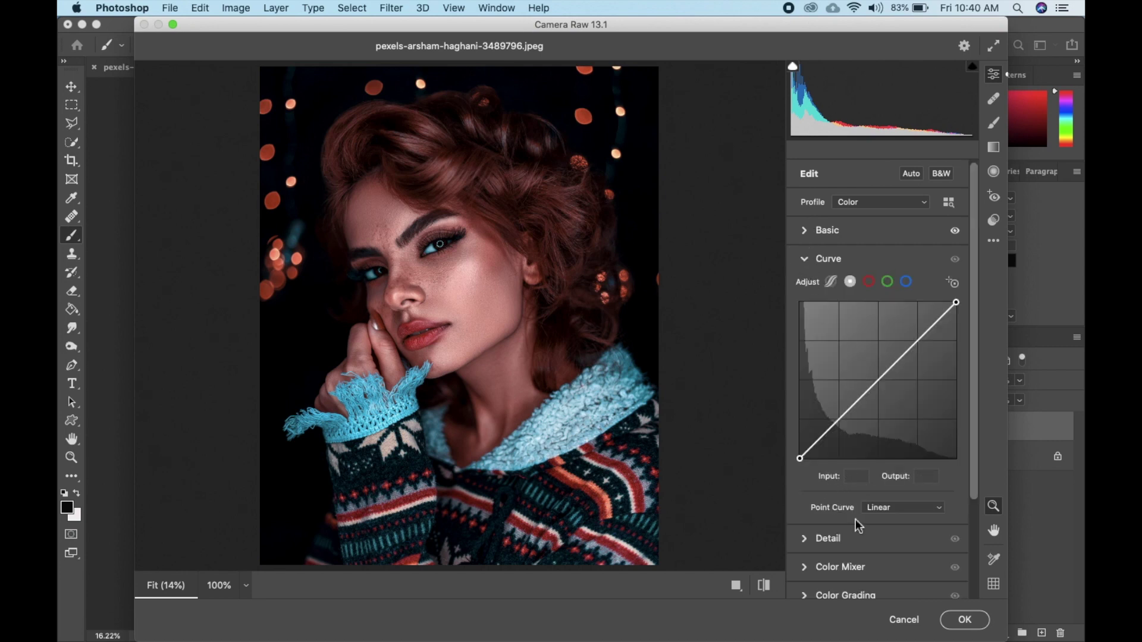
drag(799, 459, 801, 459)
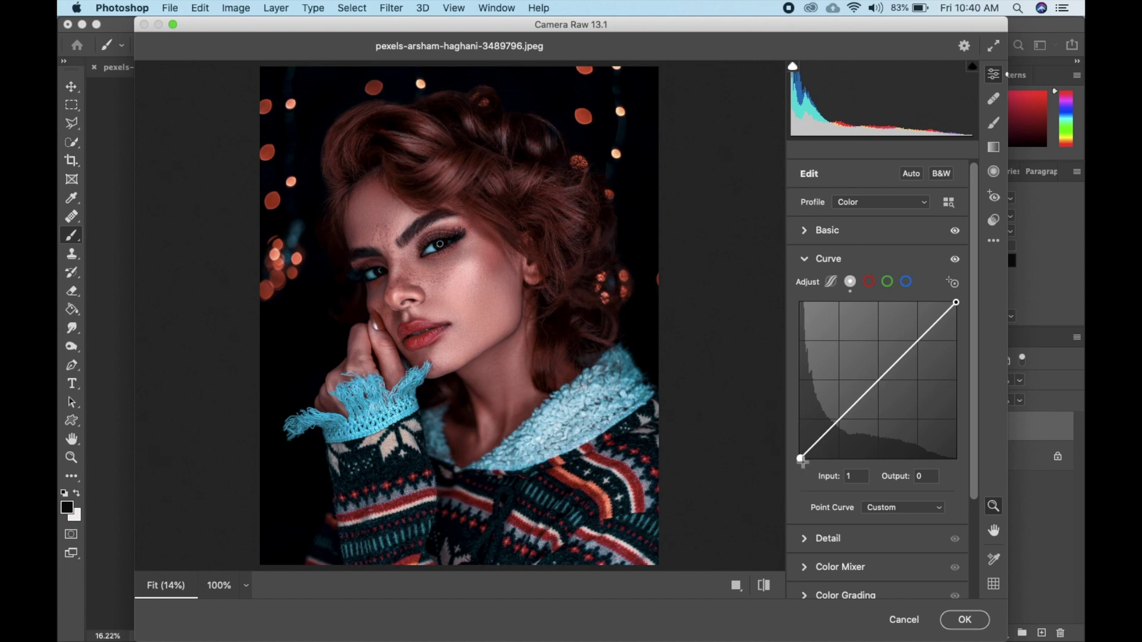
click(856, 478)
text(20)
click(924, 477)
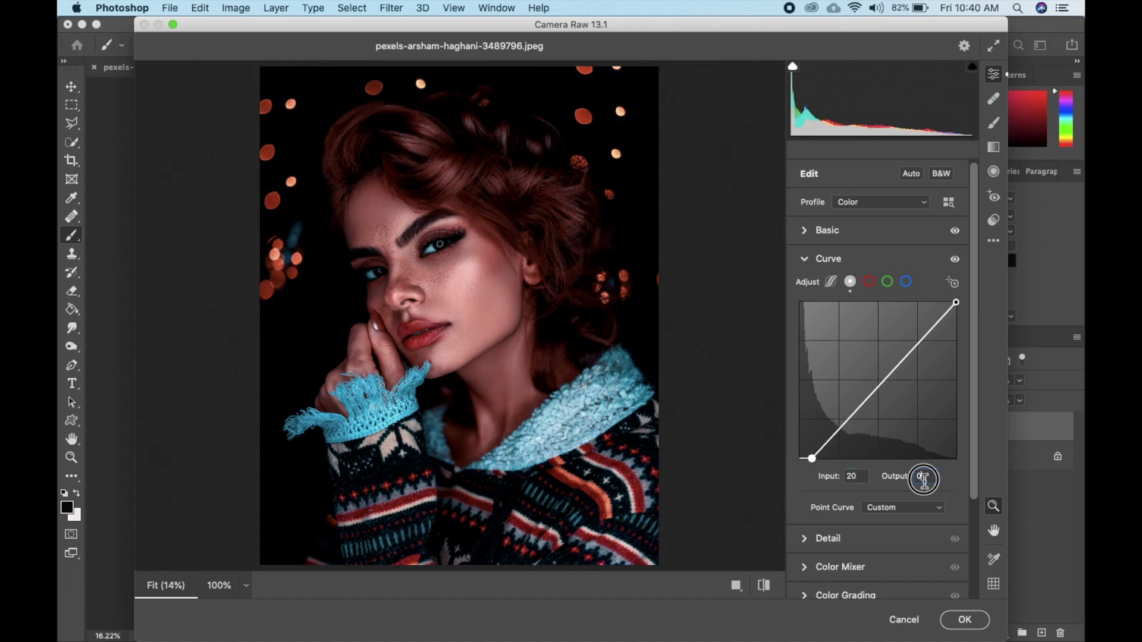
text(20)
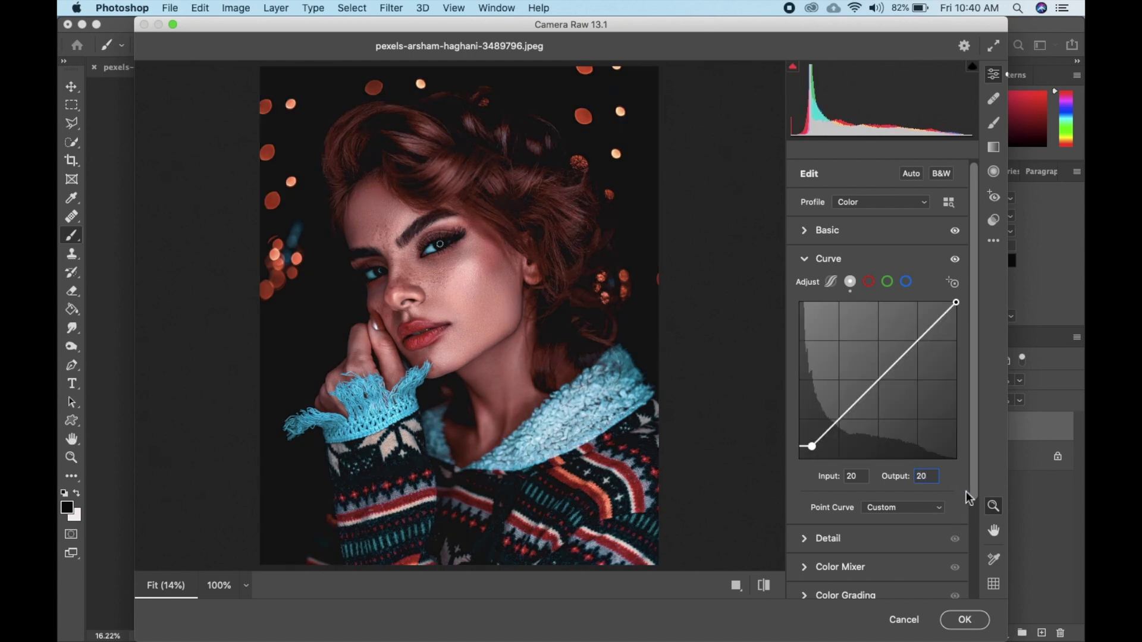
Step: Collapse the Curve settings and save the Camera Raw edit settings with the default subset as "Teal and Orange preset"
mouse_move(974, 470)
mouse_down()
mouse_move(967, 559)
mouse_move(971, 420)
mouse_move(976, 556)
mouse_move(976, 454)
mouse_up()
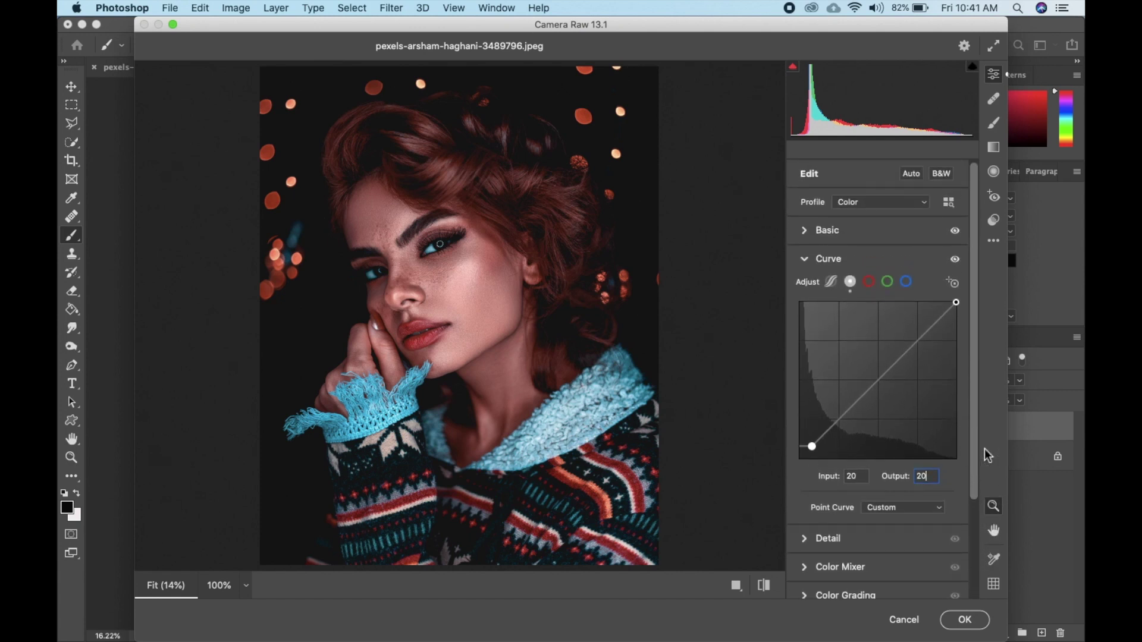
click(809, 264)
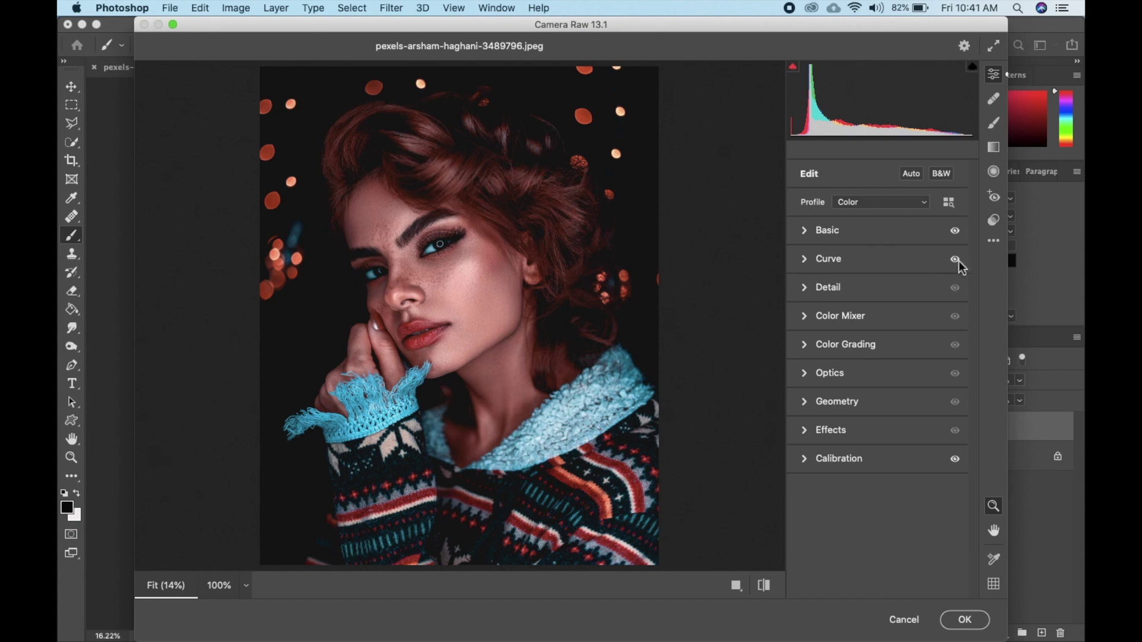
click(994, 242)
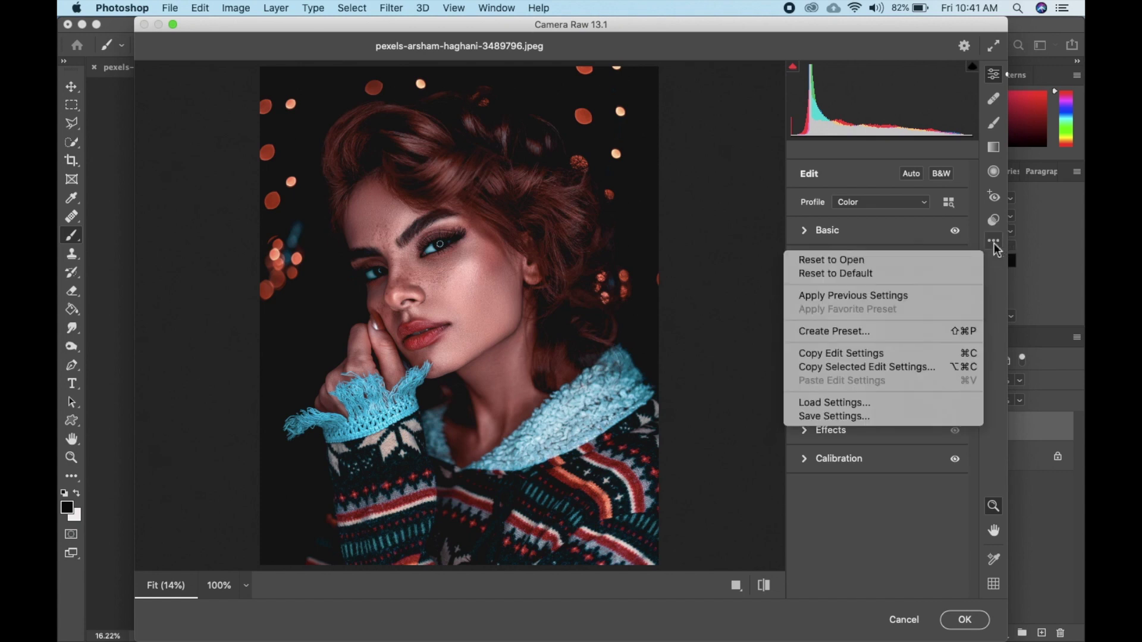
click(818, 417)
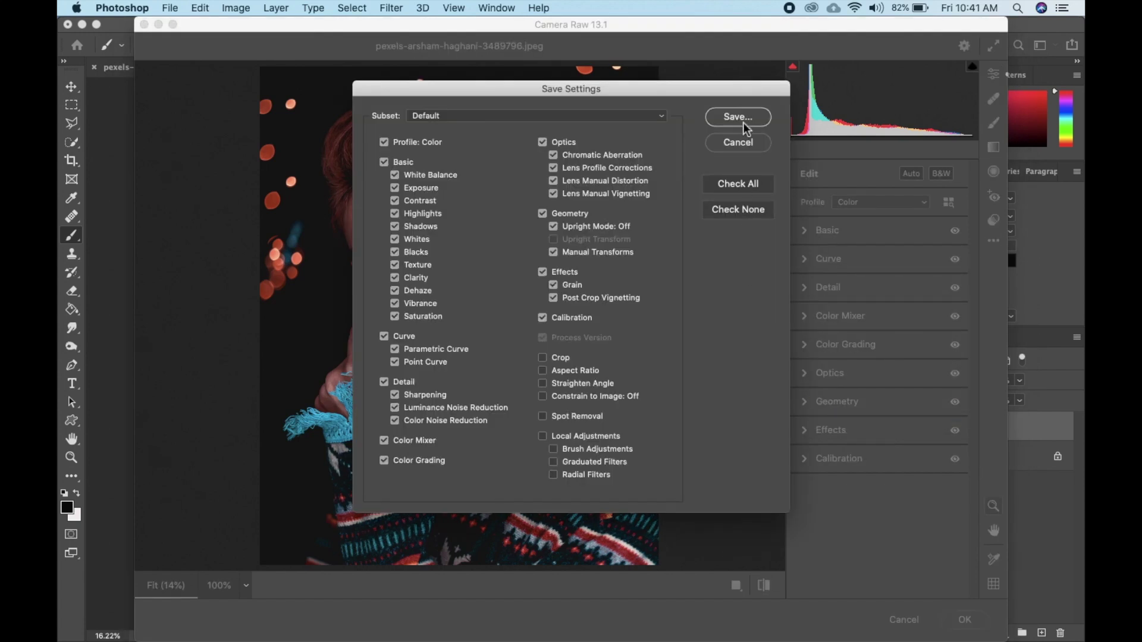
click(738, 118)
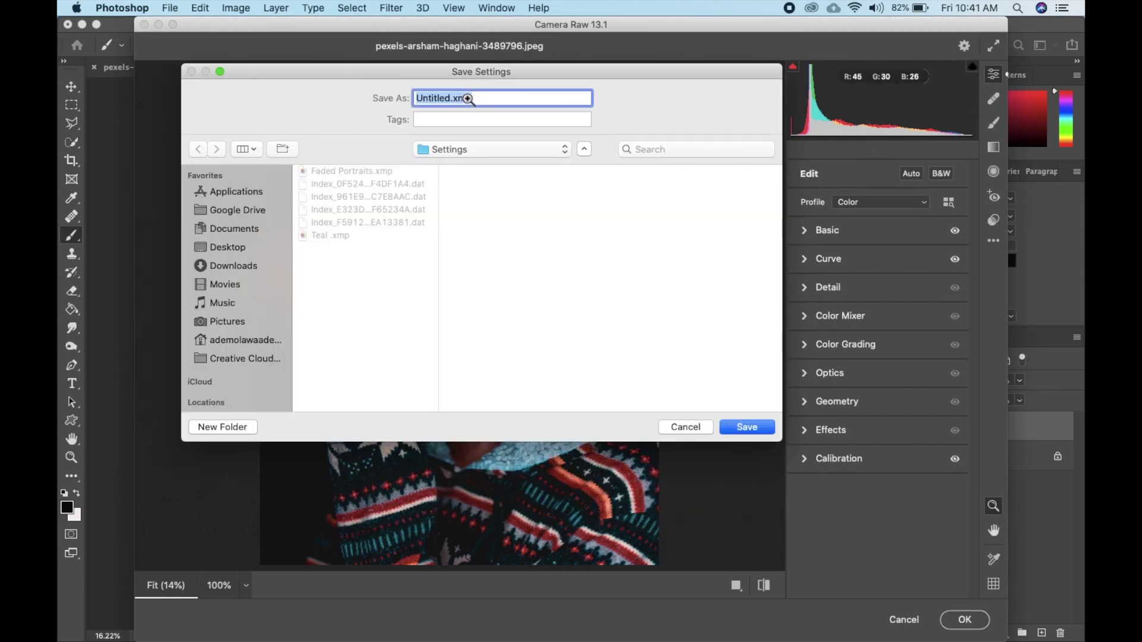
text(Teal and Oran)
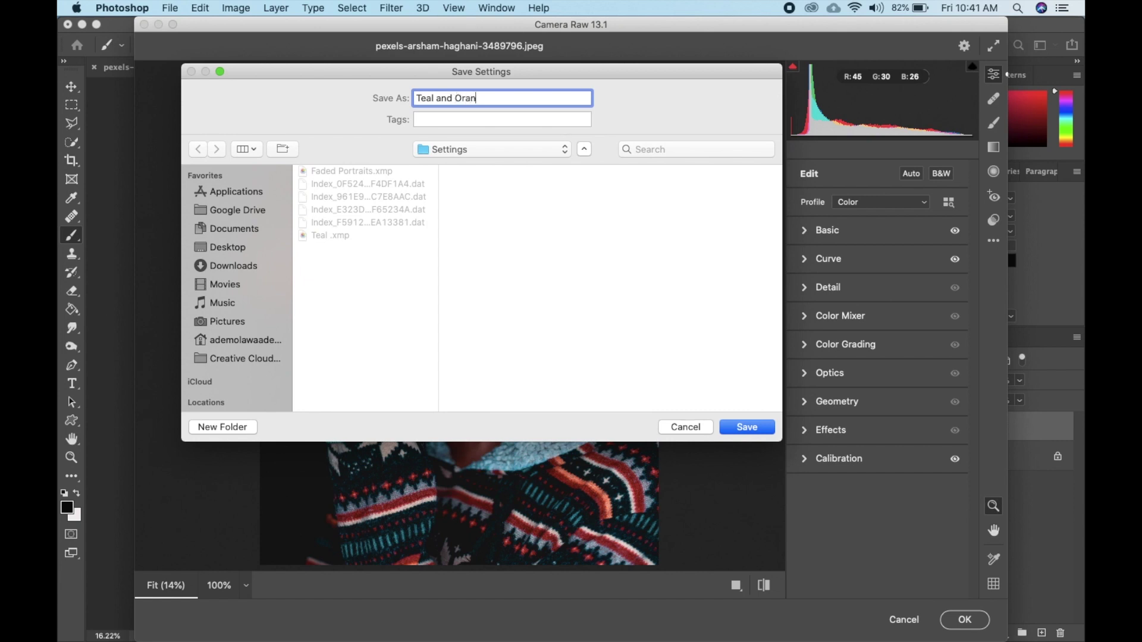
text(ge preset)
click(743, 427)
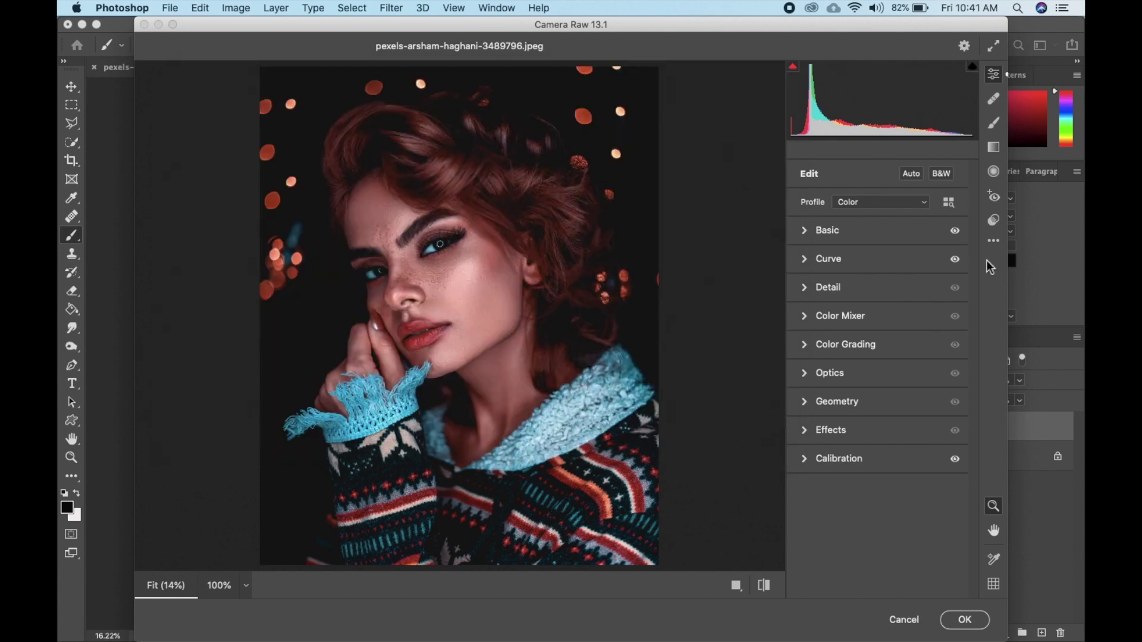
Step: Show the saved user presets and apply the Camera Raw adjustments to Layer 1
click(997, 221)
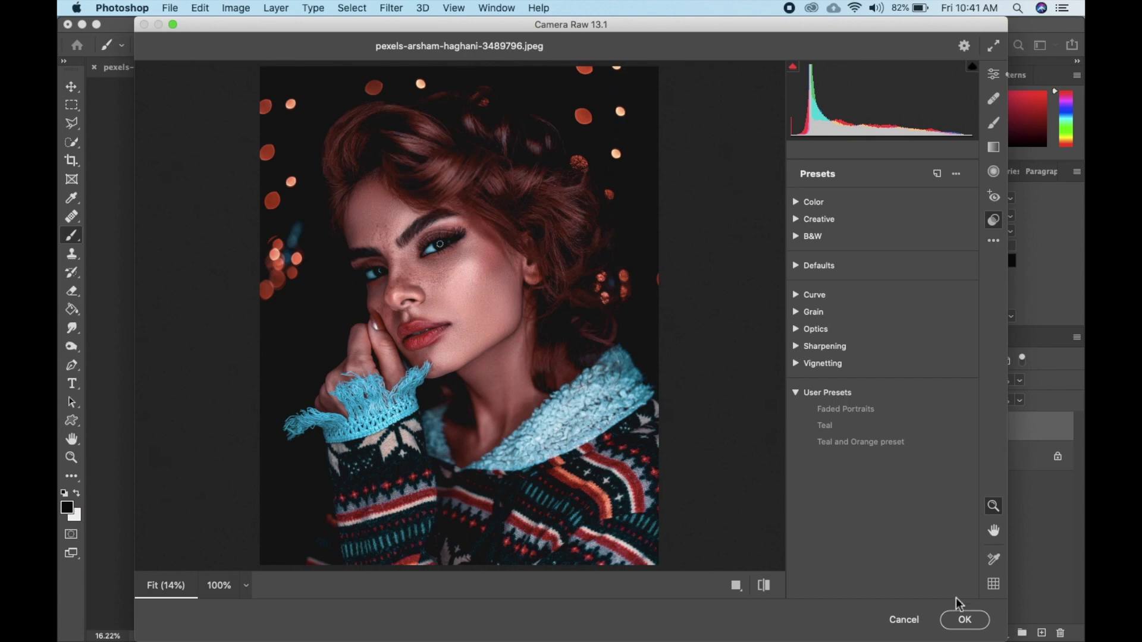
click(960, 623)
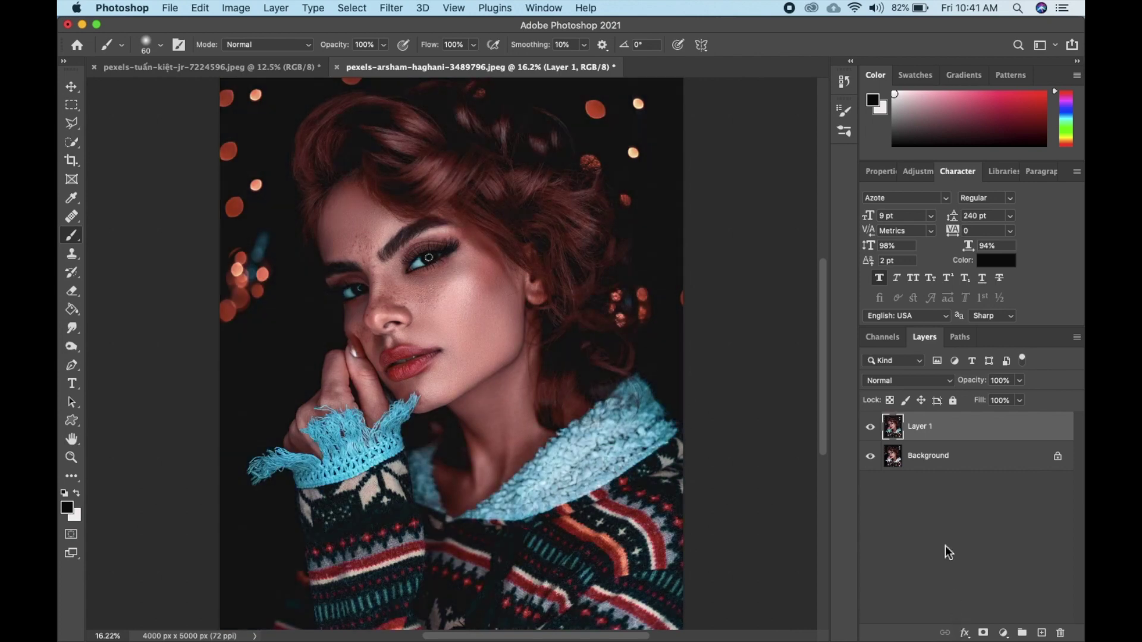
Step: Compare the original and graded portrait by repeatedly hiding and showing Layer 1
click(870, 429)
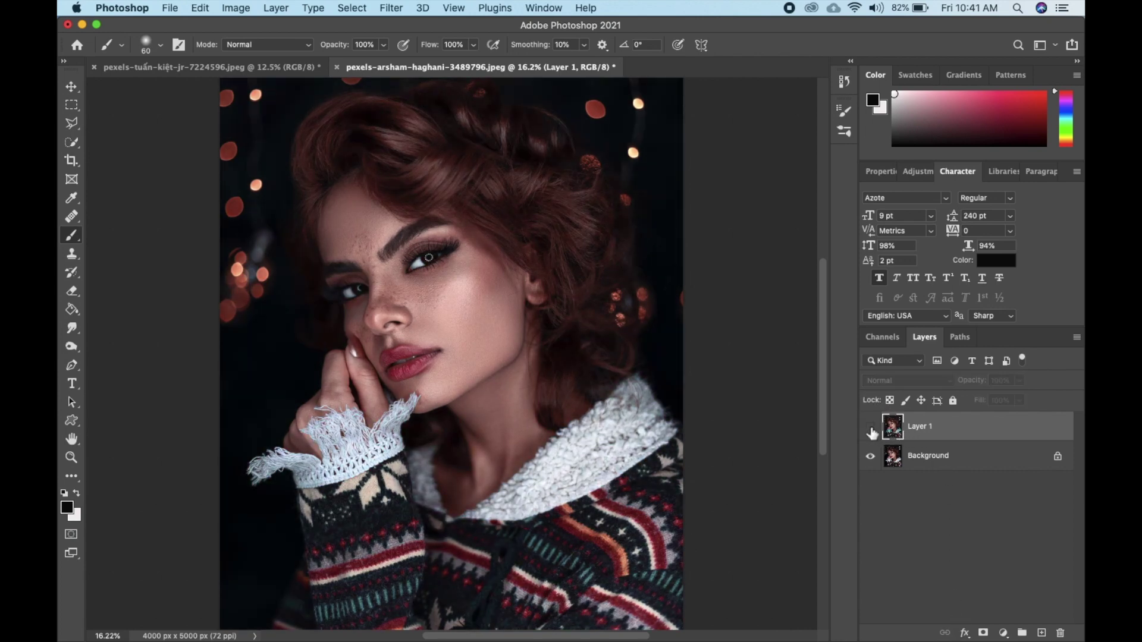
click(871, 429)
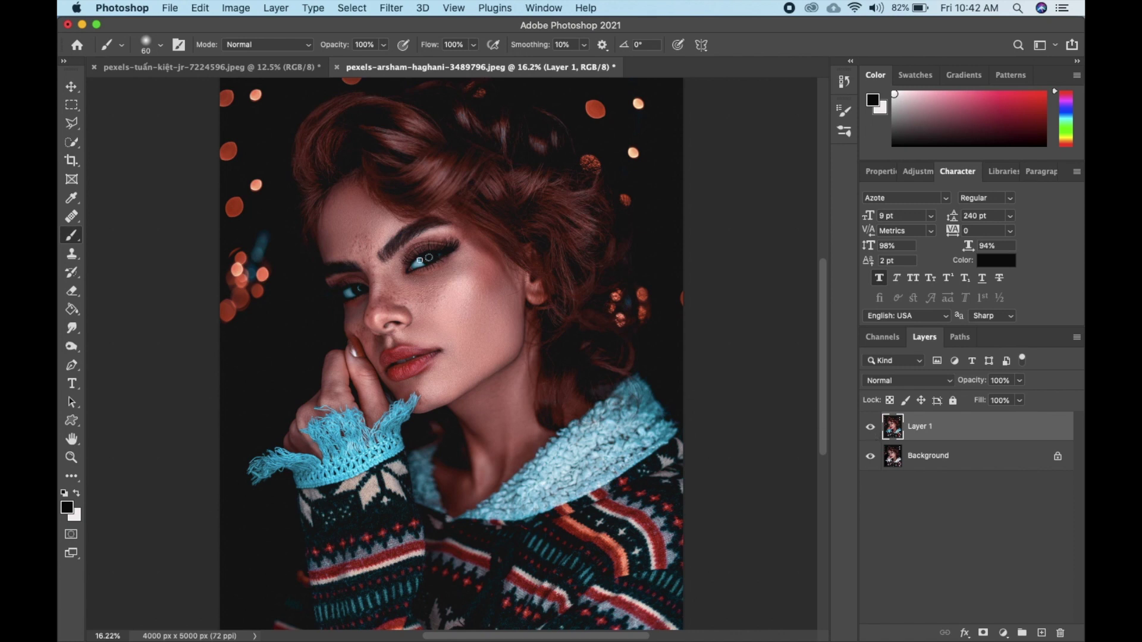
key(v)
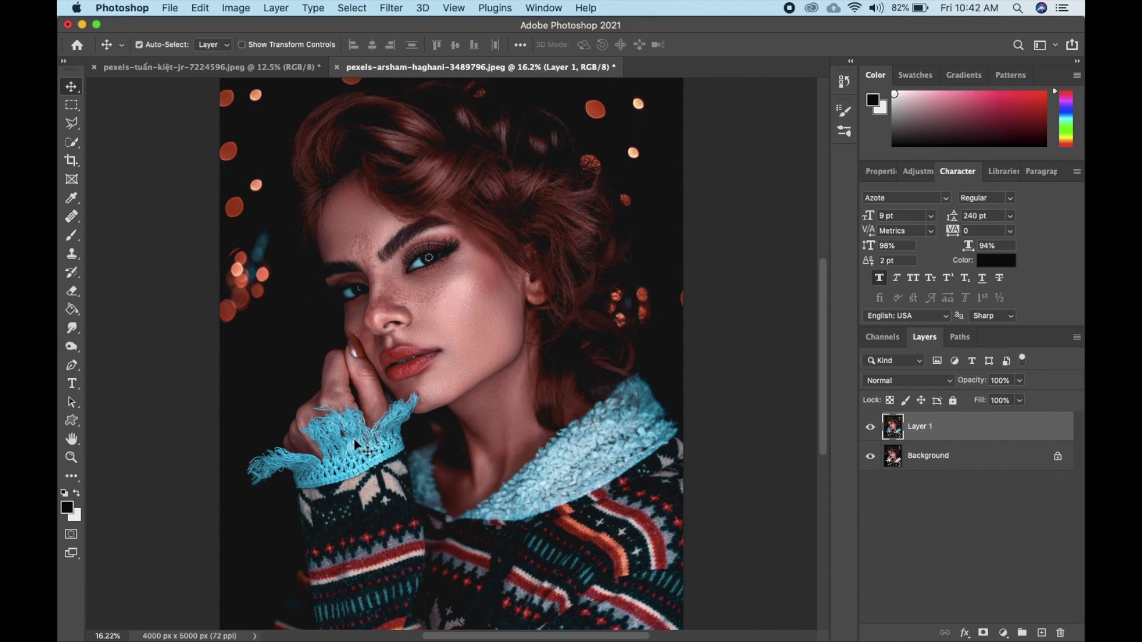
click(870, 430)
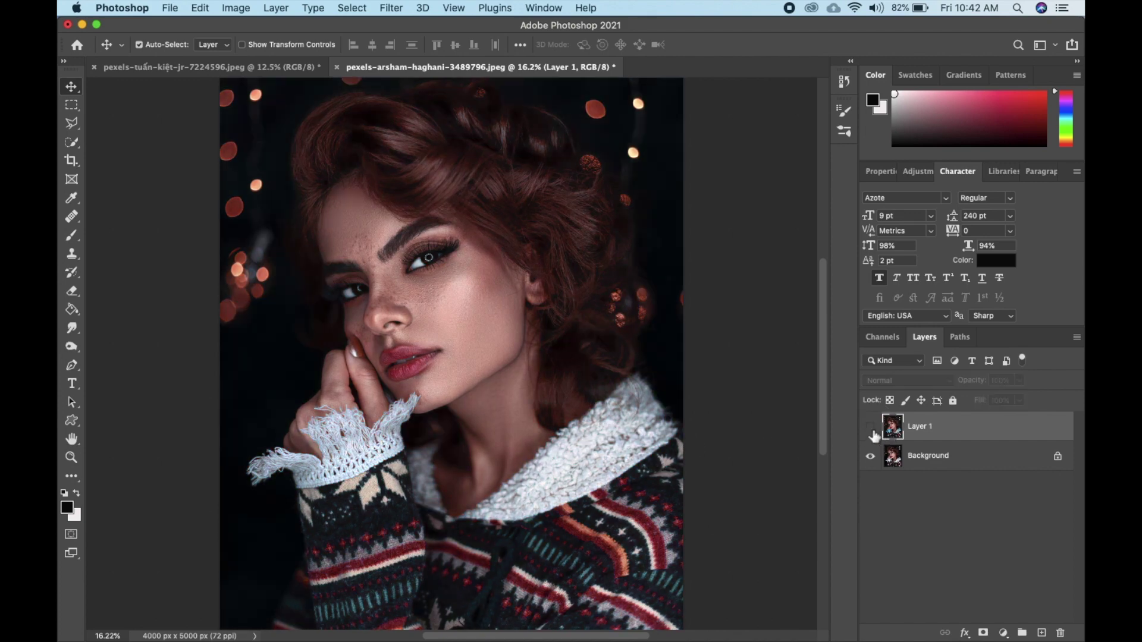
click(871, 428)
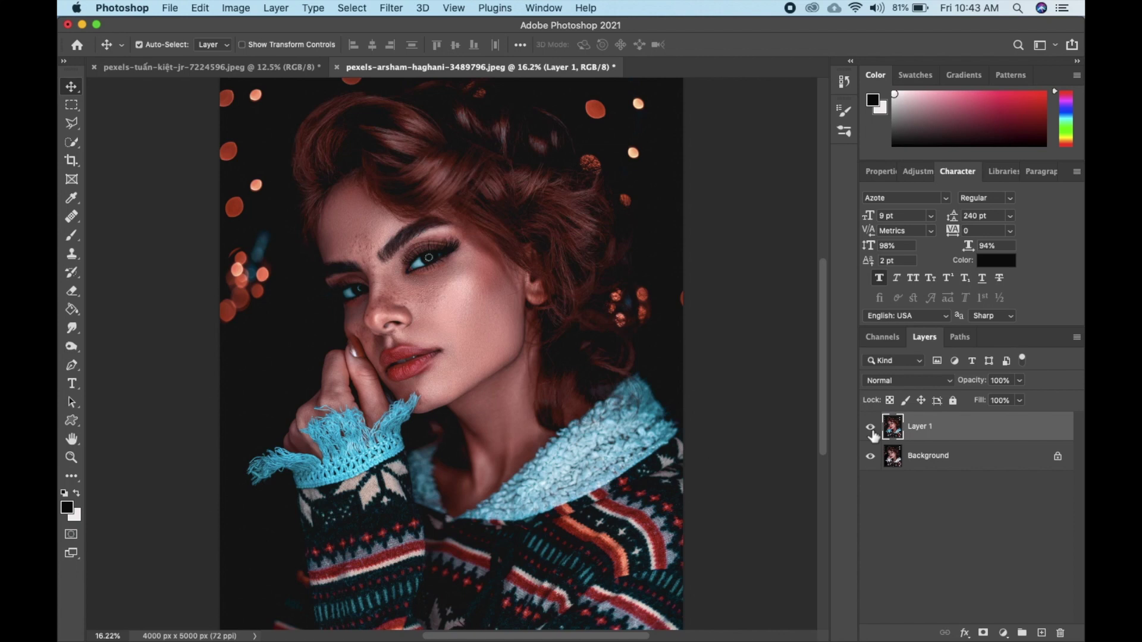
click(870, 431)
click(870, 430)
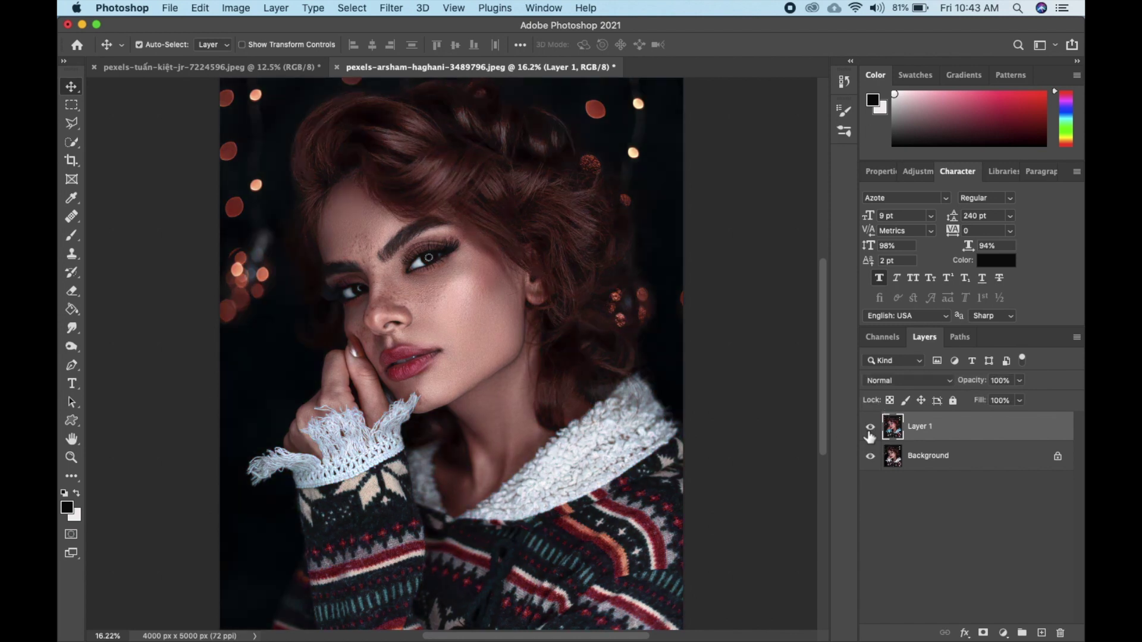
Step: Add a layer mask to Layer 1 and paint black over the fluffy collar and sweater with a 500 px brush
click(983, 632)
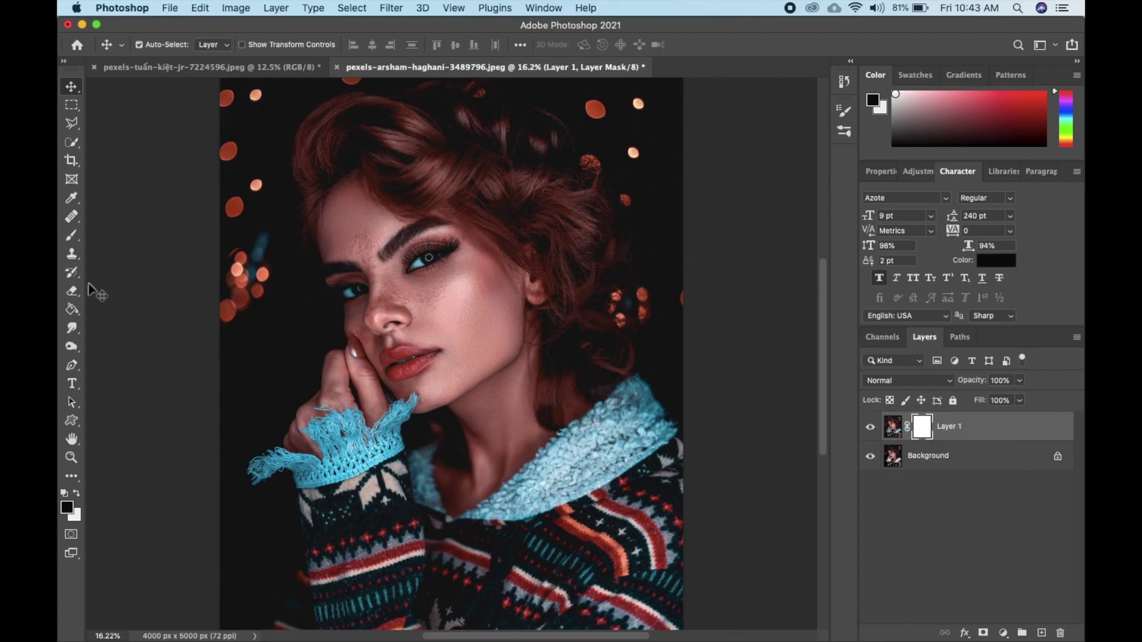
click(76, 239)
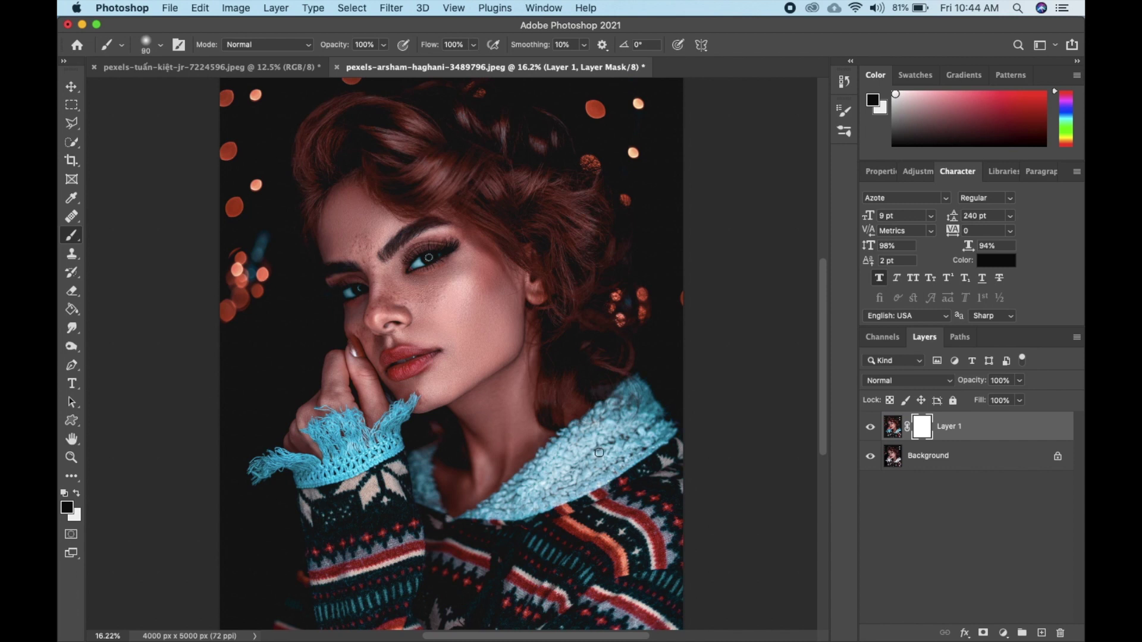
key(bracketright)
key(bracketright)
key(bracketright)
key(bracketright)
key(bracketright)
key(bracketright)
mouse_move(603, 457)
mouse_down()
mouse_move(634, 436)
mouse_move(574, 492)
mouse_move(624, 406)
mouse_up()
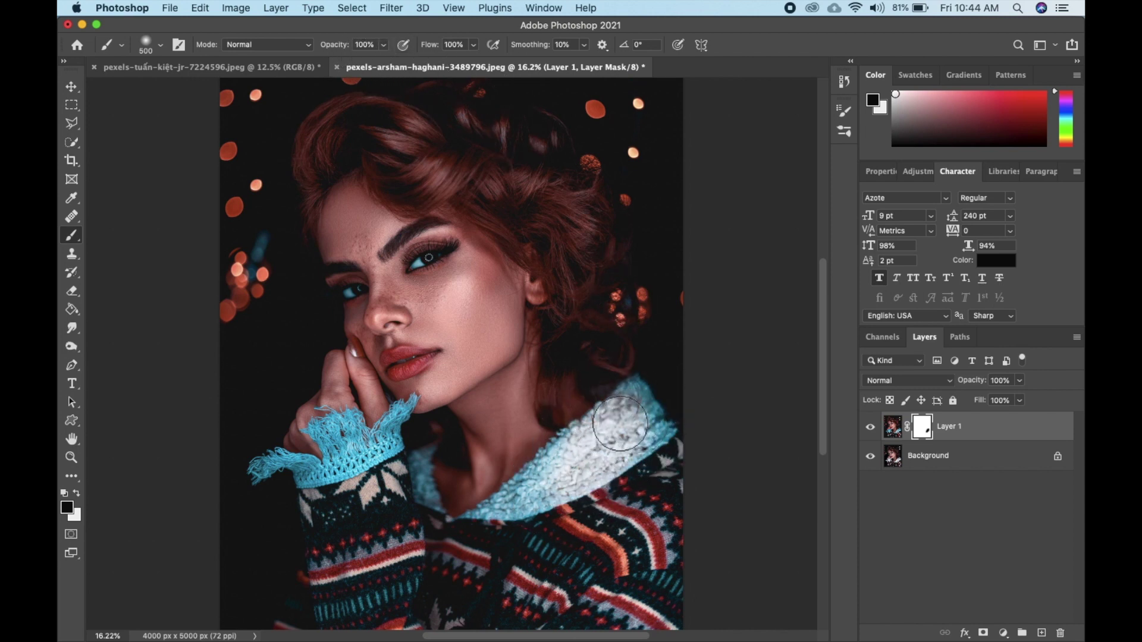
mouse_move(639, 416)
mouse_down()
mouse_move(667, 429)
mouse_move(636, 460)
mouse_move(594, 445)
mouse_move(556, 473)
mouse_move(561, 460)
mouse_move(544, 490)
mouse_move(457, 542)
mouse_move(504, 536)
mouse_move(501, 584)
mouse_move(525, 541)
mouse_move(646, 456)
mouse_move(646, 588)
mouse_move(688, 589)
mouse_move(493, 639)
mouse_move(570, 568)
mouse_move(645, 588)
mouse_move(452, 600)
mouse_move(585, 512)
mouse_move(464, 593)
mouse_move(598, 540)
mouse_move(640, 507)
mouse_move(509, 573)
mouse_move(472, 577)
mouse_move(541, 571)
mouse_move(401, 580)
mouse_move(419, 587)
mouse_move(307, 614)
mouse_move(325, 608)
mouse_move(299, 608)
mouse_move(321, 601)
mouse_move(300, 604)
mouse_move(337, 468)
mouse_move(358, 539)
mouse_move(383, 528)
mouse_move(407, 549)
mouse_move(381, 490)
mouse_move(395, 493)
mouse_move(398, 466)
mouse_move(421, 514)
mouse_move(409, 451)
mouse_move(367, 468)
mouse_move(333, 440)
mouse_up()
Step: Paint black on the mask over the cuff's upper fringe beside the fingers with a 45 px brush
key(bracketleft)
key(bracketleft)
key(bracketleft)
key(bracketleft)
key(bracketleft)
key(bracketleft)
key(bracketleft)
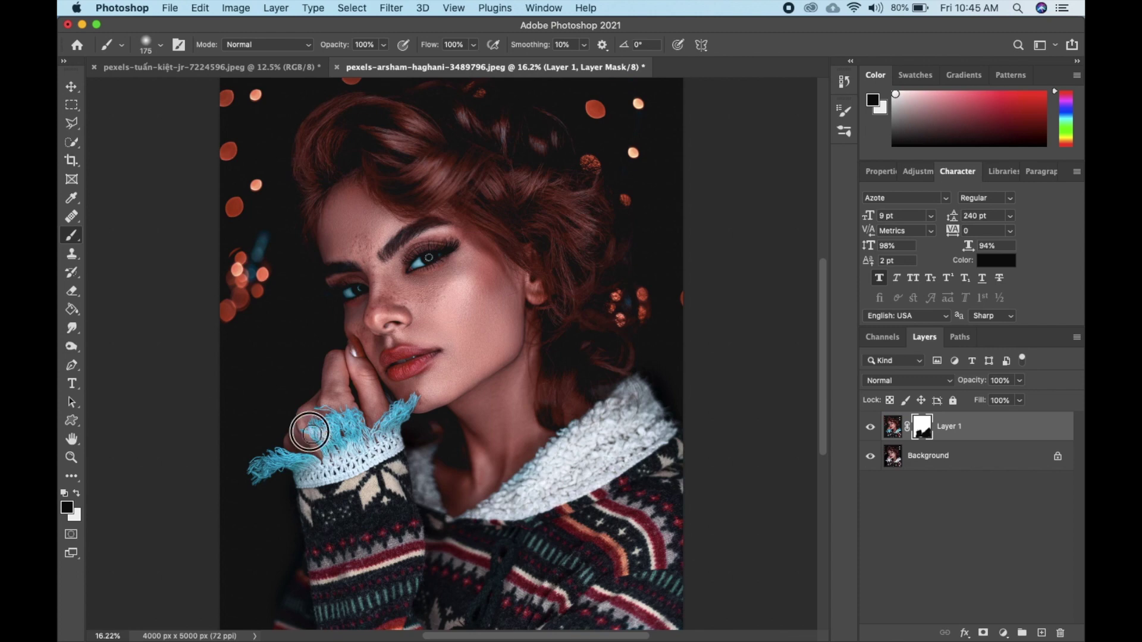
scroll(324, 452, up, 5)
key(bracketleft)
key(bracketleft)
key(bracketleft)
key(bracketleft)
key(bracketleft)
key(bracketleft)
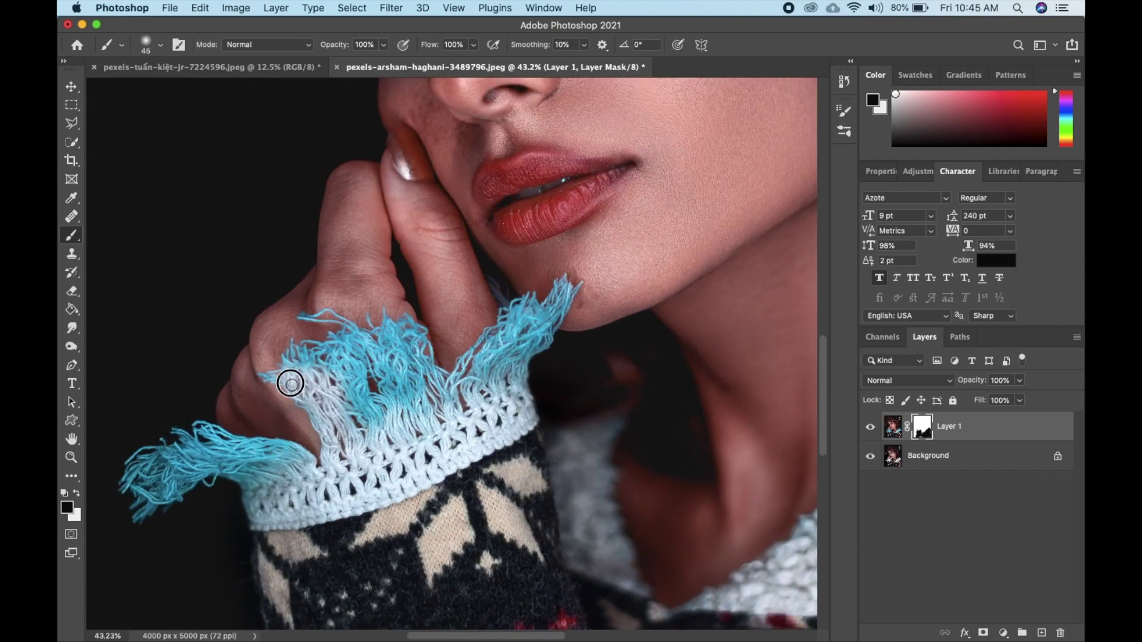
mouse_move(288, 382)
mouse_down()
mouse_move(332, 477)
mouse_move(359, 341)
mouse_move(385, 341)
mouse_move(363, 336)
mouse_move(381, 413)
mouse_move(380, 377)
mouse_move(409, 417)
mouse_up()
Step: Set the brush flow to 61% and mask the rest of the upper fringe up to the chin
drag(430, 45, 413, 44)
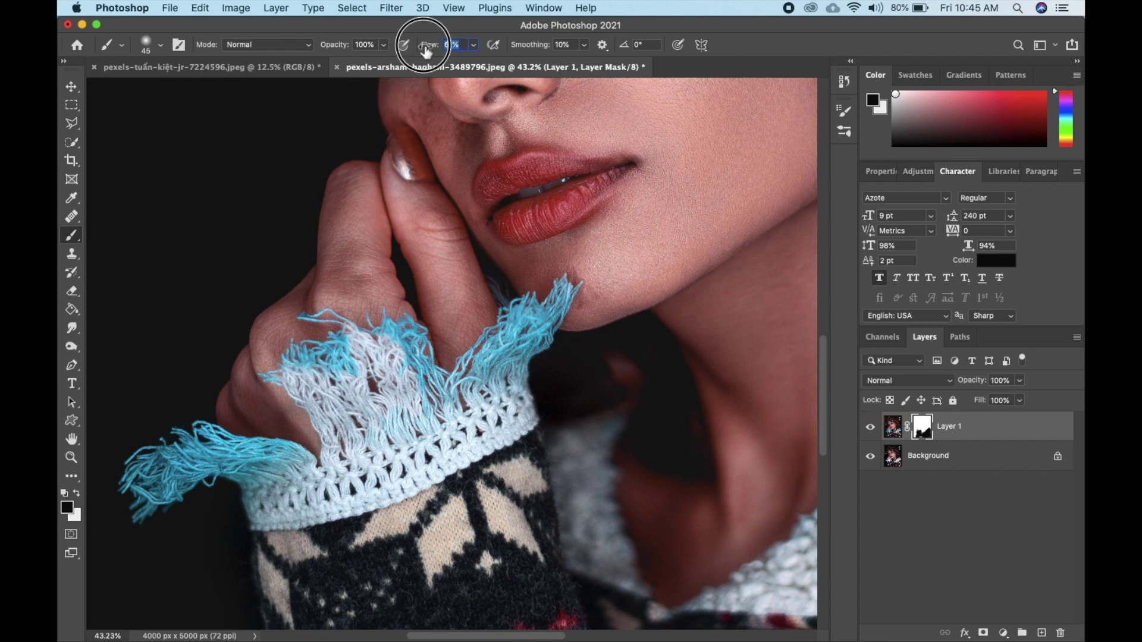
mouse_move(397, 396)
mouse_down()
mouse_move(383, 320)
mouse_move(385, 354)
mouse_move(339, 320)
mouse_move(313, 323)
mouse_move(348, 350)
mouse_move(335, 364)
mouse_move(305, 345)
mouse_move(294, 362)
mouse_move(321, 361)
mouse_up()
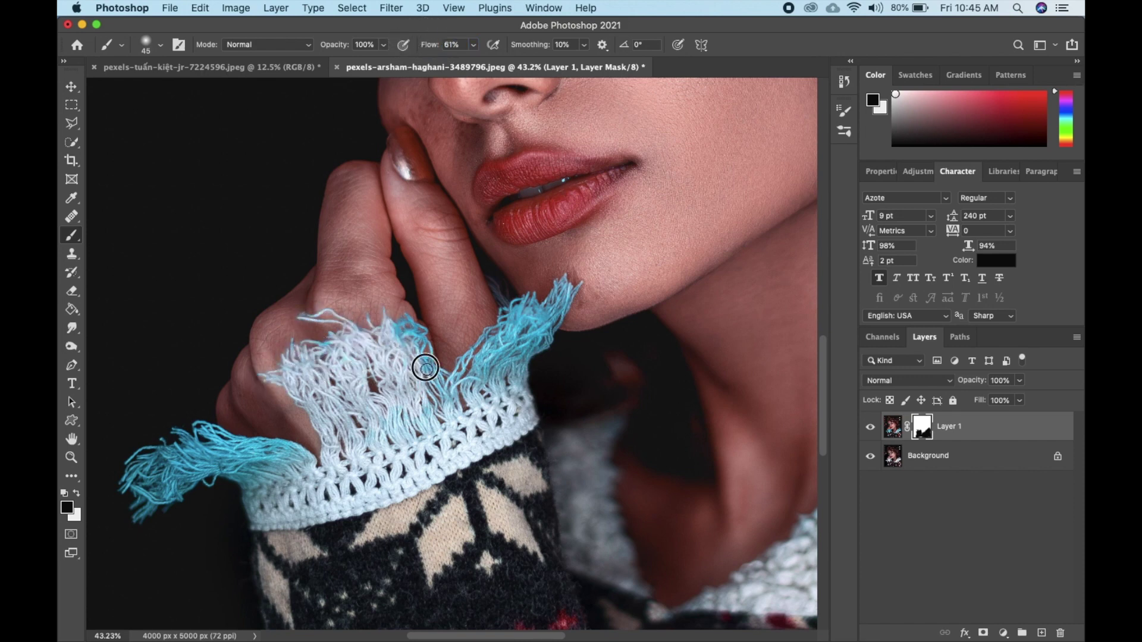
mouse_move(425, 368)
mouse_down()
mouse_move(410, 322)
mouse_move(453, 403)
mouse_move(500, 292)
mouse_move(514, 319)
mouse_move(535, 296)
mouse_move(500, 345)
mouse_move(550, 315)
mouse_move(558, 284)
mouse_move(577, 289)
mouse_move(541, 352)
mouse_move(563, 288)
mouse_move(531, 337)
mouse_move(515, 321)
mouse_move(538, 330)
mouse_move(529, 361)
mouse_move(526, 295)
mouse_move(475, 369)
mouse_up()
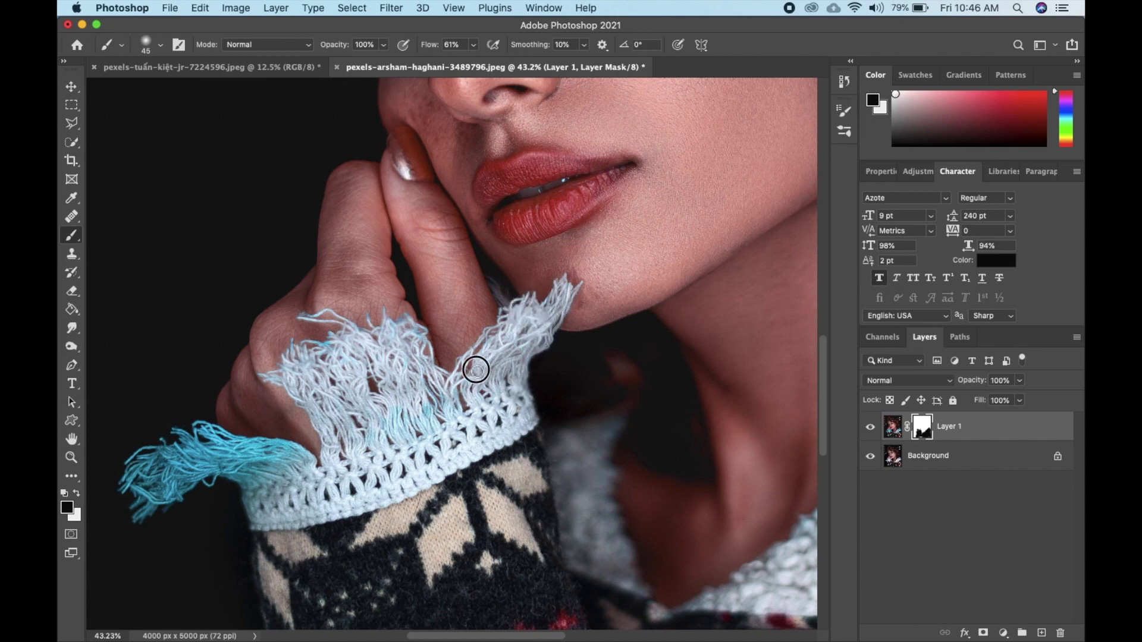
Step: Mask the knitted cuff and the fringe hanging at its side with a 200 px brush at 50% flow, undoing the last stroke
key(bracketright)
key(bracketright)
key(bracketright)
key(bracketright)
key(bracketright)
key(bracketright)
key(bracketright)
key(bracketright)
key(bracketright)
key(bracketright)
mouse_move(434, 418)
mouse_down()
mouse_move(394, 345)
mouse_move(312, 333)
mouse_move(250, 458)
mouse_move(203, 452)
mouse_up()
drag(437, 50, 430, 51)
mouse_move(268, 484)
mouse_down()
mouse_move(133, 458)
mouse_move(140, 484)
mouse_up()
mouse_move(416, 372)
mouse_down()
mouse_move(307, 459)
mouse_move(370, 382)
mouse_up()
key(cmd+z)
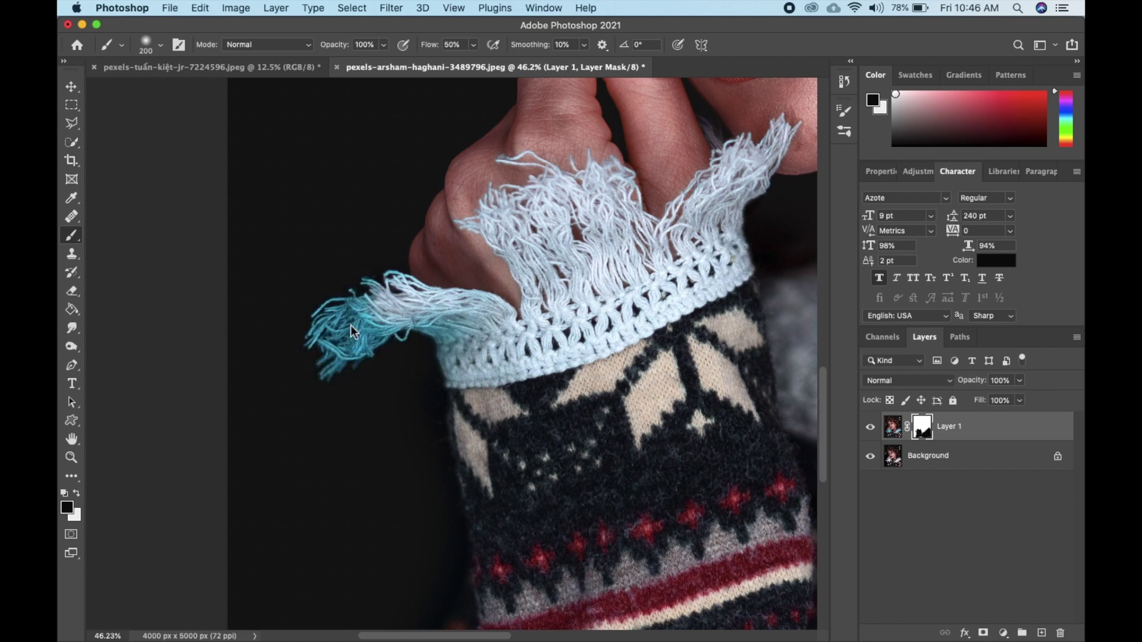
Step: Reduce the brush to 80 px and mask the teal tip of the cuff's hanging fringe
key(bracketleft)
key(bracketleft)
key(bracketleft)
key(bracketleft)
key(bracketleft)
key(bracketleft)
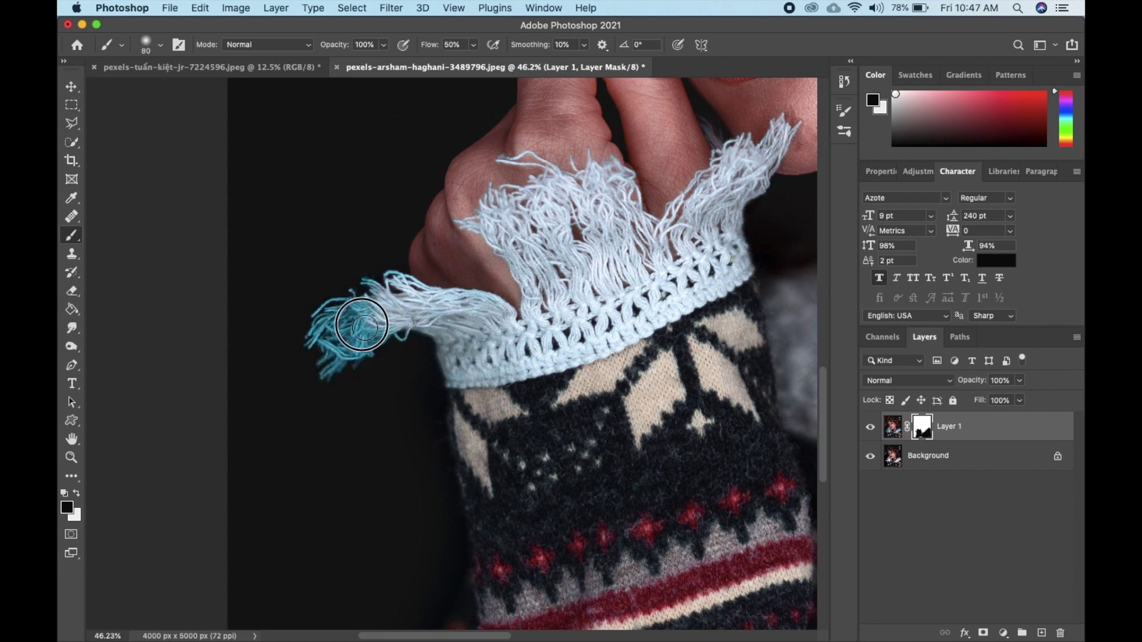
mouse_move(362, 324)
mouse_down()
mouse_move(331, 313)
mouse_move(314, 340)
mouse_move(329, 327)
mouse_move(367, 340)
mouse_move(388, 326)
mouse_move(368, 343)
mouse_up()
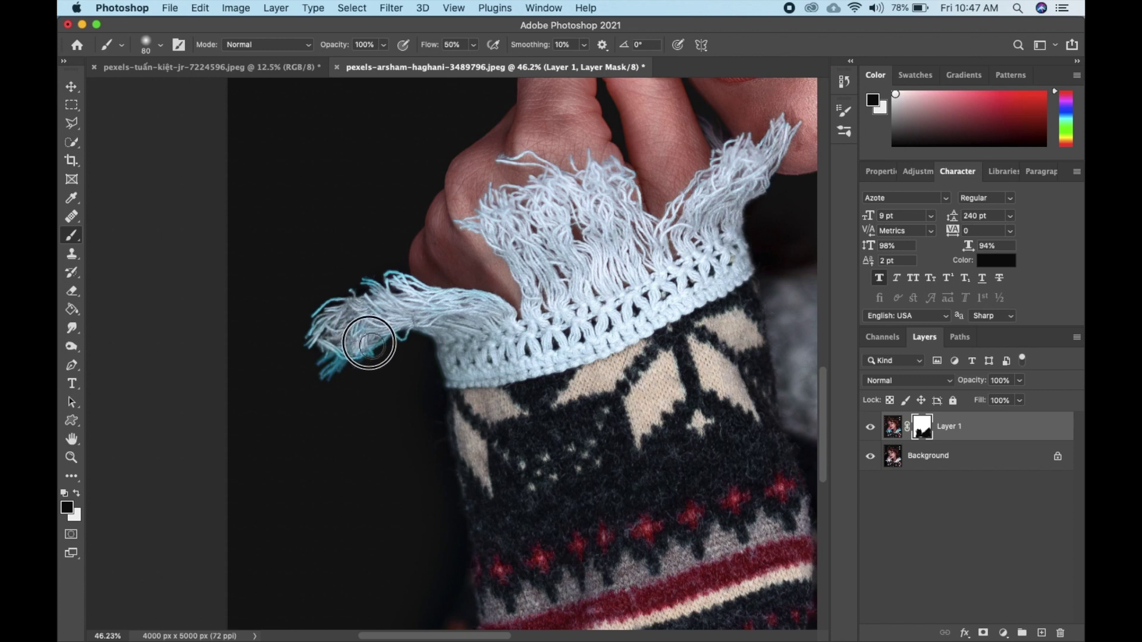
Step: Mask the remaining teal strands along the hanging fringe's edges with a 15 px brush, and enlarge the brush to 90 px
scroll(357, 351, up, 5)
key(bracketleft)
key(bracketleft)
key(bracketleft)
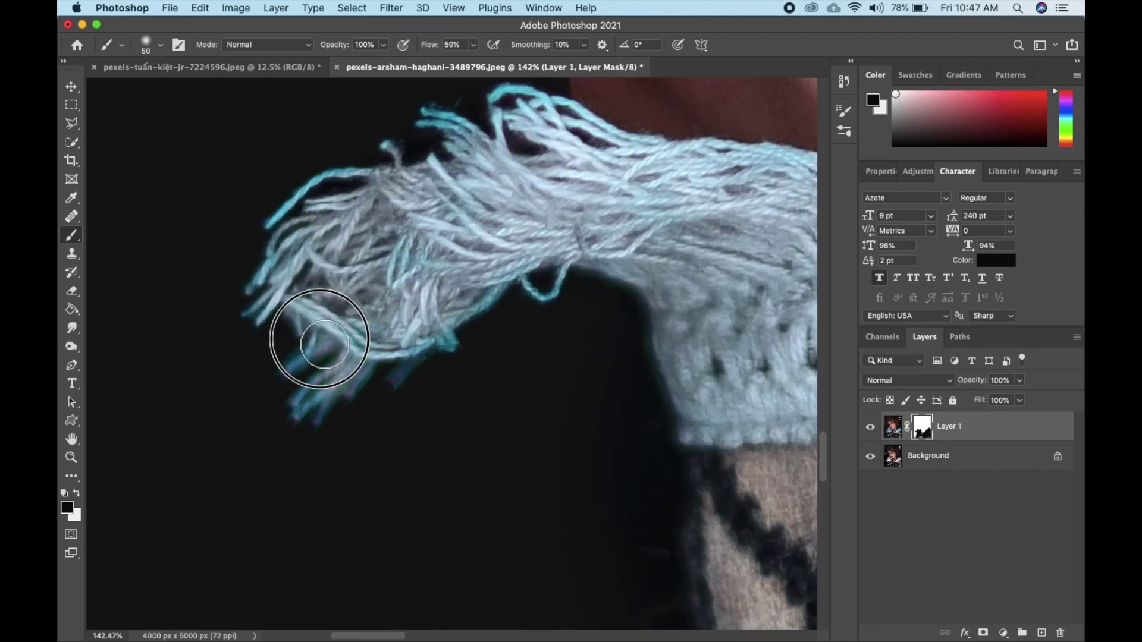
key(bracketleft)
key(bracketleft)
key(bracketleft)
key(bracketleft)
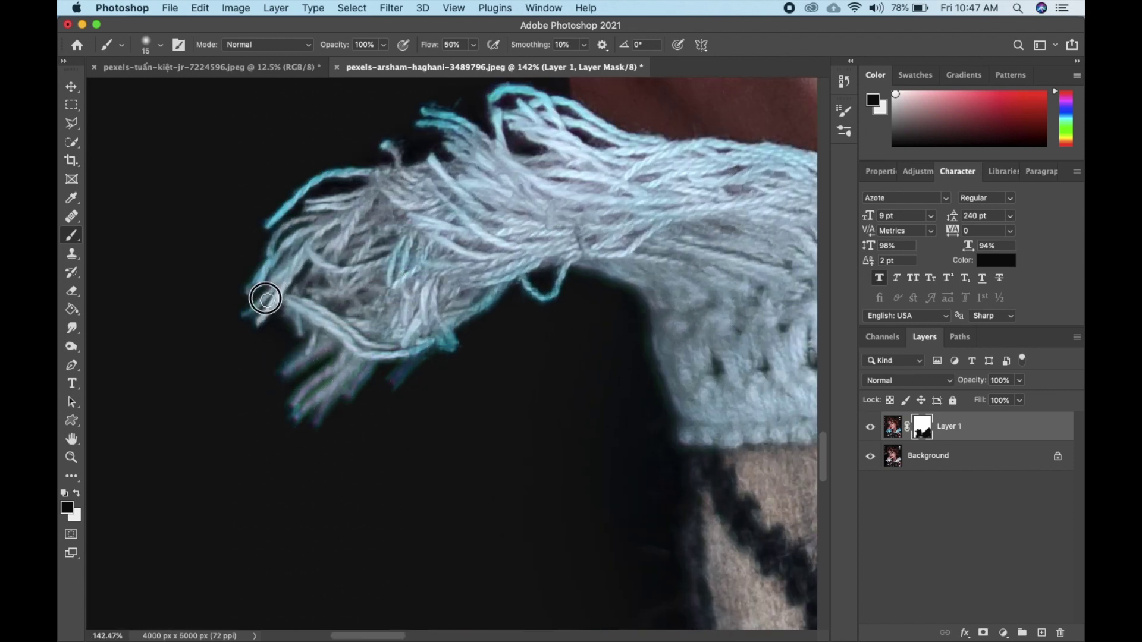
mouse_move(265, 299)
mouse_down()
mouse_move(247, 288)
mouse_move(276, 222)
mouse_move(325, 177)
mouse_move(301, 191)
mouse_up()
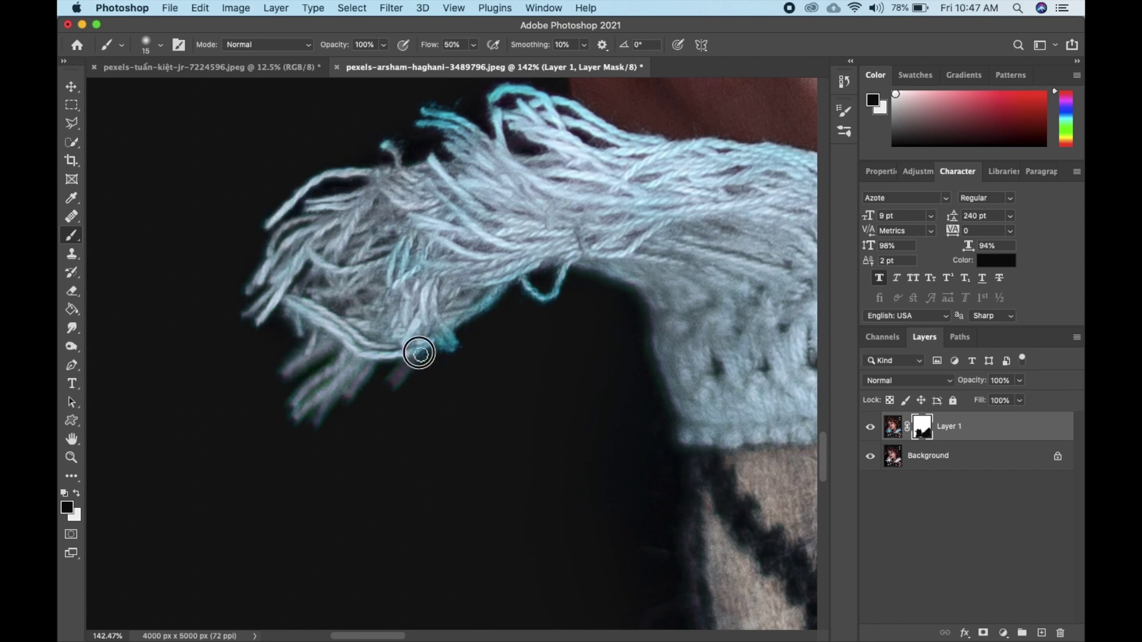
mouse_move(420, 353)
mouse_down()
mouse_move(464, 316)
mouse_move(538, 296)
mouse_move(568, 273)
mouse_up()
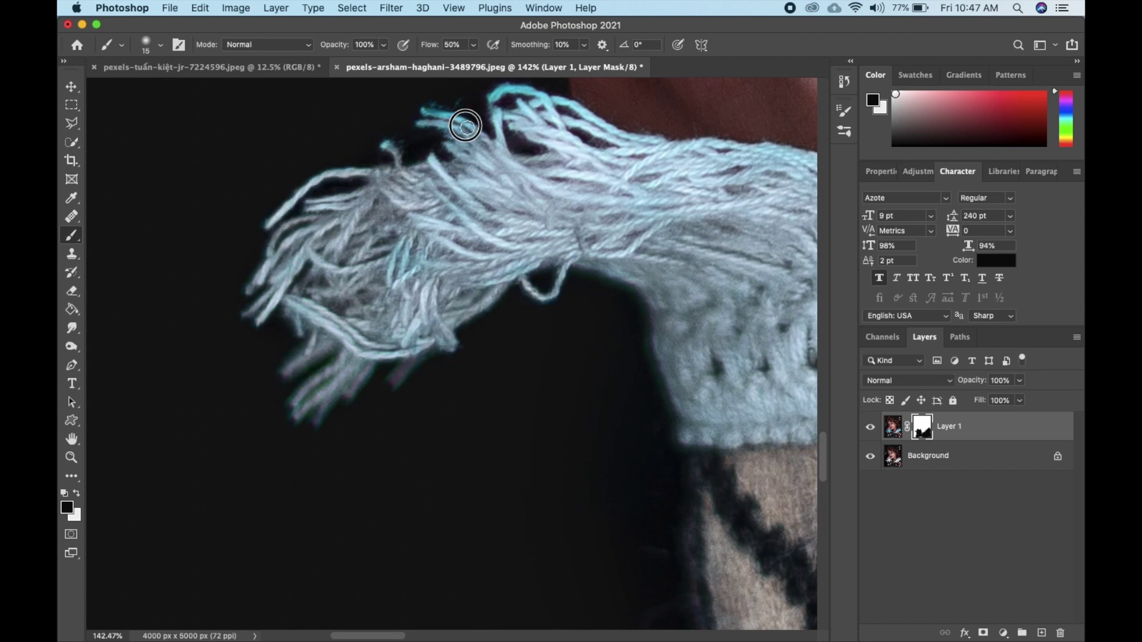
mouse_move(466, 126)
mouse_down()
mouse_move(478, 98)
mouse_move(545, 91)
mouse_move(553, 108)
mouse_move(621, 147)
mouse_up()
key(bracketright)
key(bracketright)
key(bracketright)
key(bracketright)
key(bracketright)
key(bracketright)
key(bracketright)
key(bracketright)
Step: Reduce the brush size and mask the teal off the white and iris of the eye farther from the hand
alt+click(636, 306)
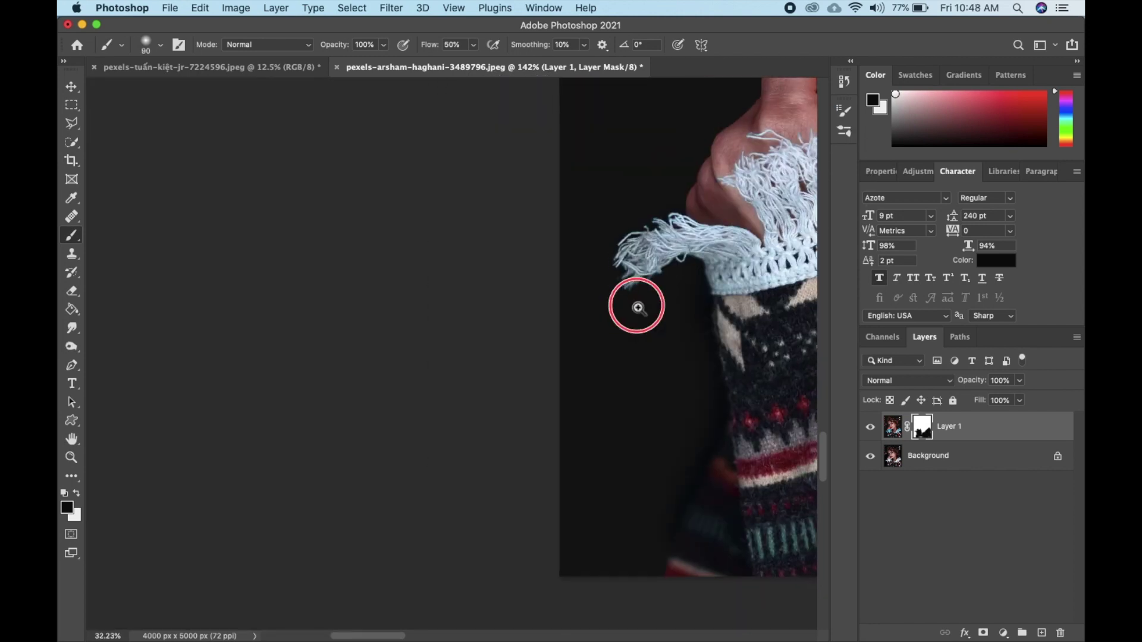
drag(637, 306, 440, 290)
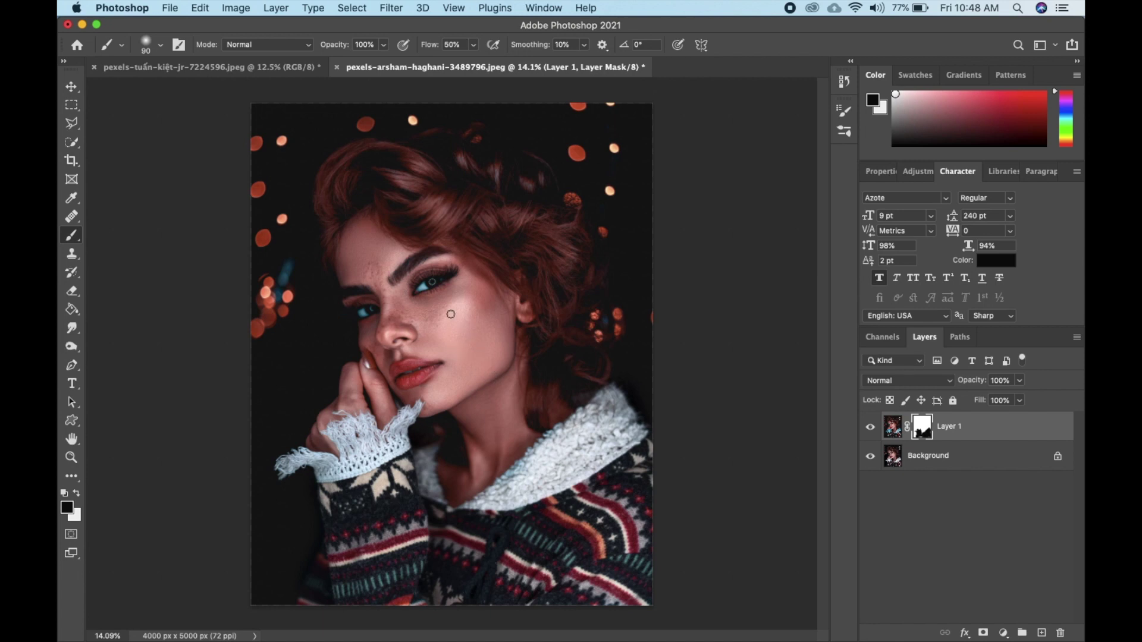
ctrl+click(418, 301)
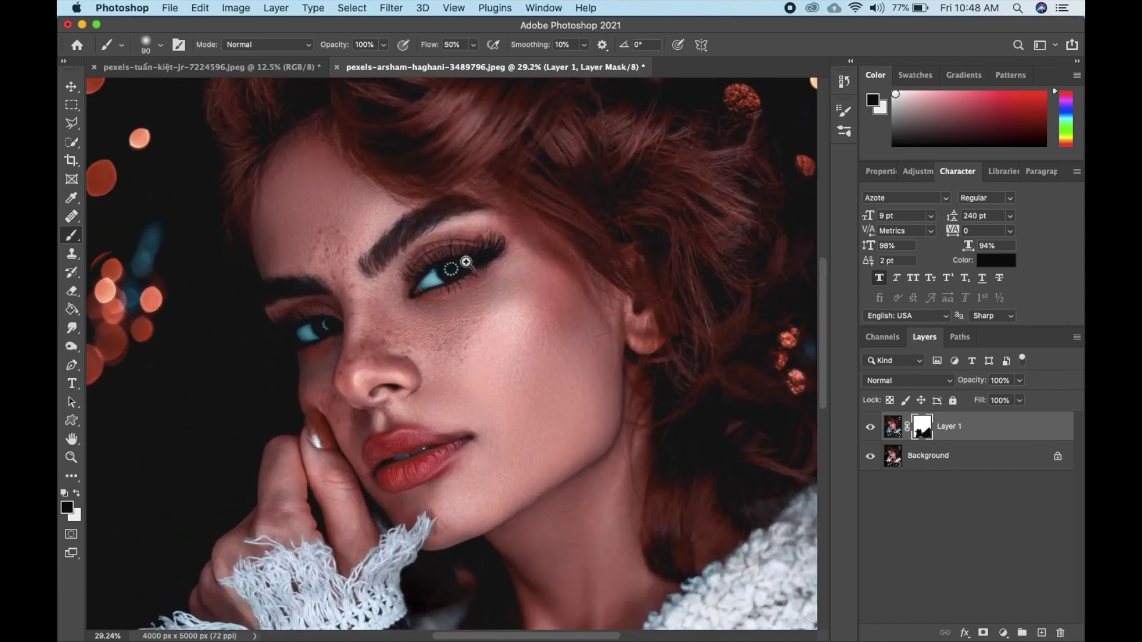
mouse_move(418, 301)
mouse_down()
mouse_move(444, 262)
mouse_move(480, 255)
mouse_up()
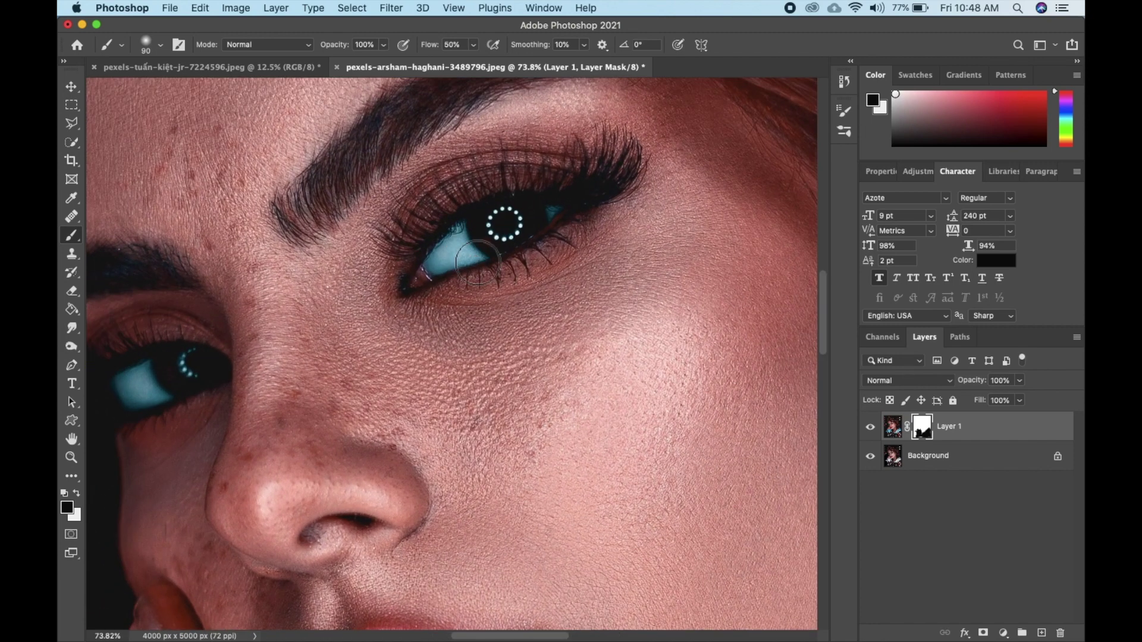
key(bracketleft)
key(bracketleft)
key(bracketleft)
mouse_move(474, 253)
mouse_down()
mouse_move(475, 227)
mouse_move(431, 270)
mouse_move(460, 232)
mouse_move(438, 259)
mouse_move(500, 242)
mouse_move(568, 196)
mouse_move(520, 224)
mouse_move(539, 219)
mouse_move(558, 209)
mouse_move(503, 221)
mouse_move(506, 209)
mouse_move(442, 241)
mouse_move(453, 232)
mouse_move(431, 267)
mouse_move(494, 240)
mouse_move(457, 267)
mouse_move(545, 216)
mouse_move(491, 225)
mouse_up()
Step: Reduce the brush to 45 px and mask the teal off the other eye
key(bracketleft)
key(bracketleft)
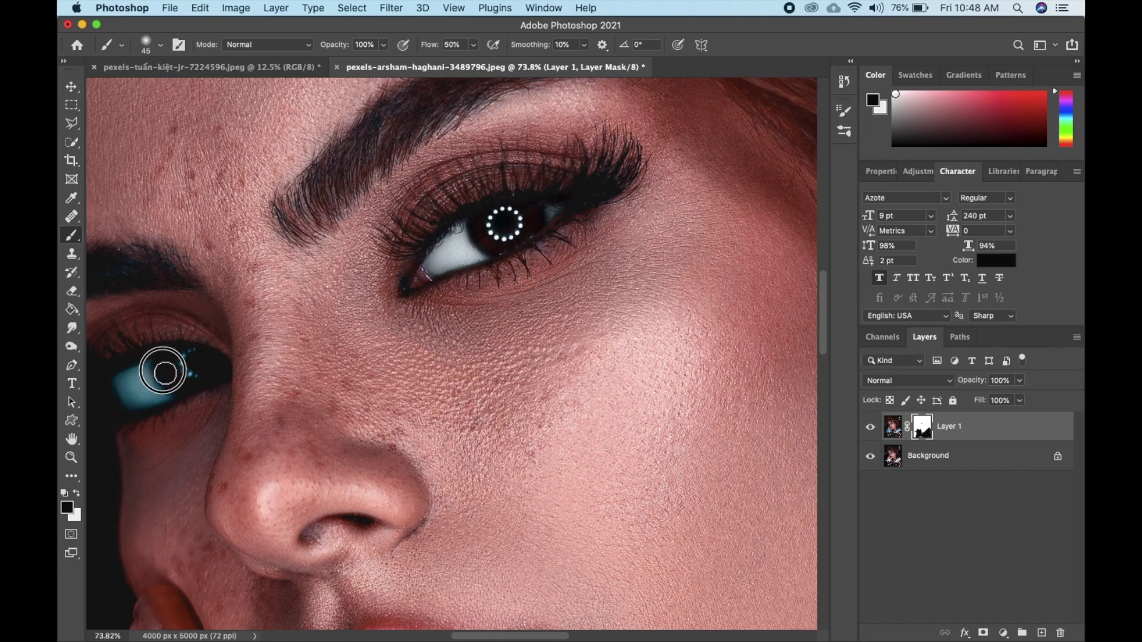
mouse_move(126, 379)
mouse_down()
mouse_move(143, 361)
mouse_move(118, 381)
mouse_move(122, 397)
mouse_move(141, 398)
mouse_move(125, 408)
mouse_move(200, 375)
mouse_move(188, 356)
mouse_move(191, 385)
mouse_move(134, 388)
mouse_move(160, 397)
mouse_move(158, 369)
mouse_up()
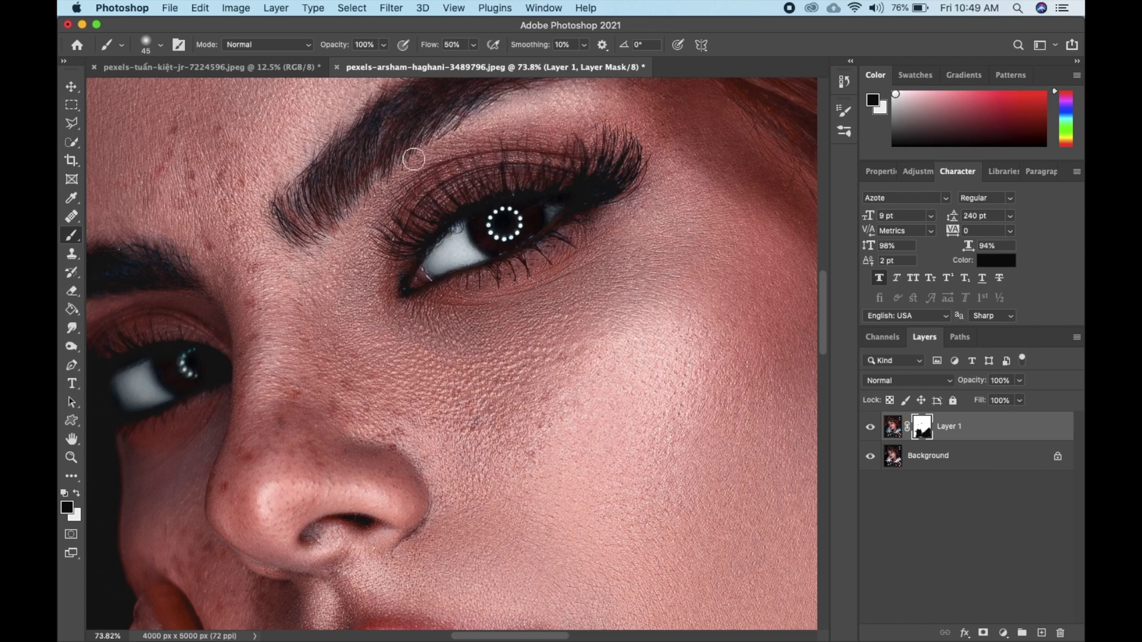
Step: Raise the brush flow to 100% and paint over both eyes again to mask the remaining teal
drag(429, 50, 517, 50)
click(182, 367)
mouse_move(182, 367)
mouse_down()
mouse_move(127, 380)
mouse_move(129, 407)
mouse_move(213, 368)
mouse_move(182, 355)
mouse_move(196, 360)
mouse_move(115, 379)
mouse_move(124, 412)
mouse_move(182, 365)
mouse_move(154, 353)
mouse_move(122, 372)
mouse_move(127, 395)
mouse_up()
mouse_move(472, 248)
mouse_down()
mouse_move(436, 253)
mouse_move(443, 264)
mouse_move(547, 211)
mouse_move(455, 229)
mouse_move(443, 272)
mouse_up()
mouse_move(628, 225)
mouse_down()
mouse_move(574, 265)
mouse_move(533, 330)
mouse_up()
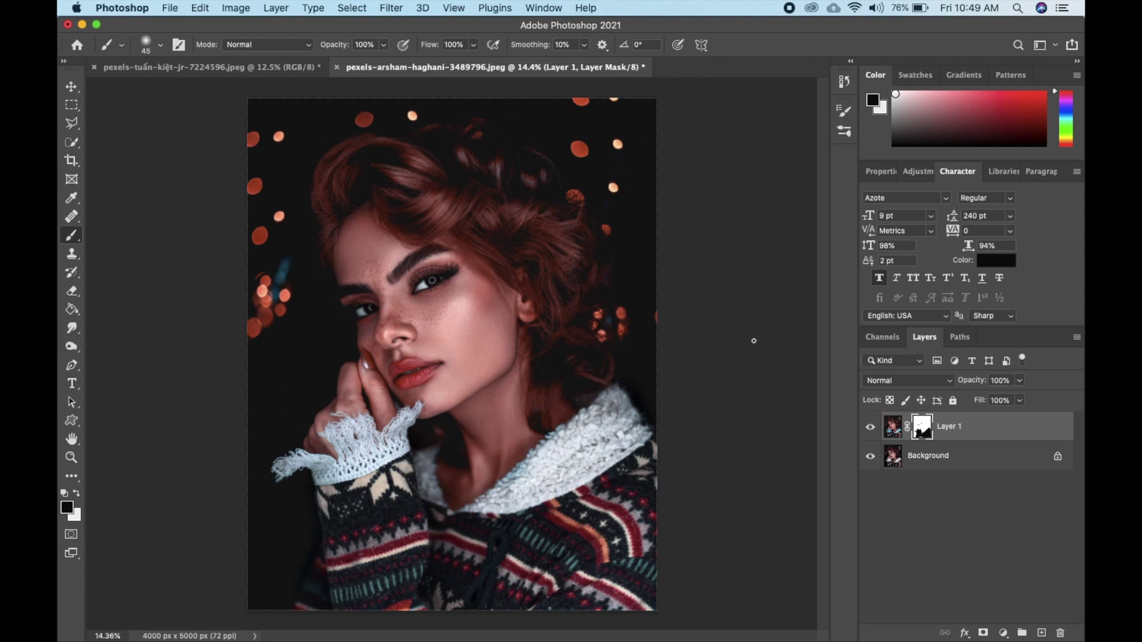
Step: Compare the portrait with and without Layer 1's grade, and check the layer's opacity setting at 100%
click(870, 428)
click(871, 431)
drag(973, 385, 1005, 383)
Step: Switch to the photo of the woman on the stairs and duplicate its Background layer
click(216, 69)
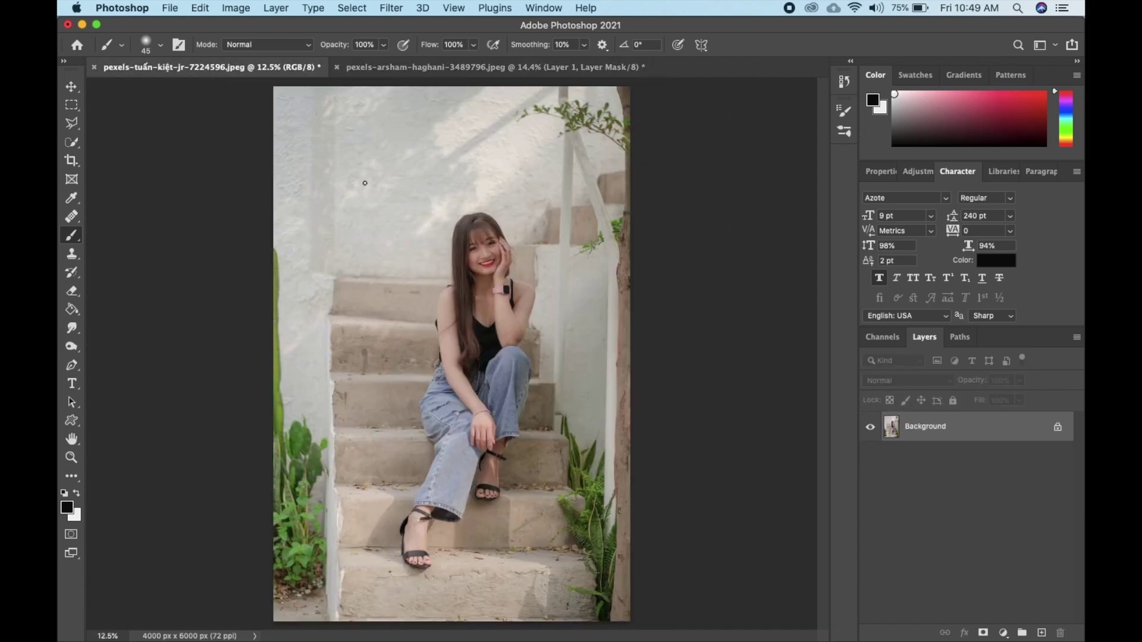
drag(891, 432, 935, 438)
key(super+j)
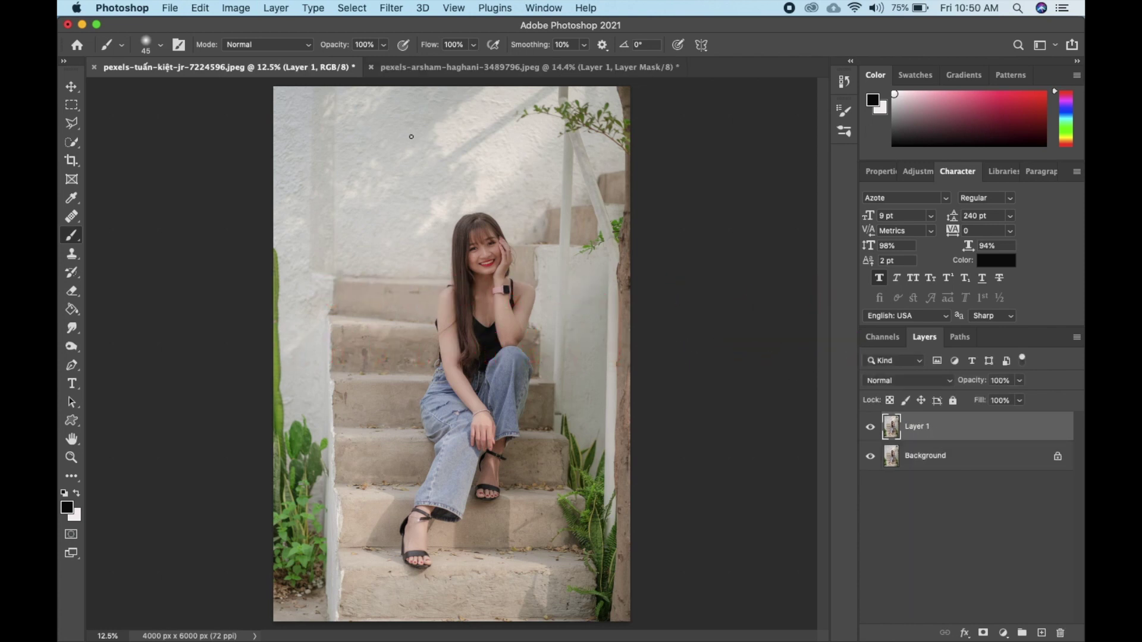
Step: Apply the user preset "Teal and Orange preset" to the duplicated layer with the Camera Raw Filter
click(390, 9)
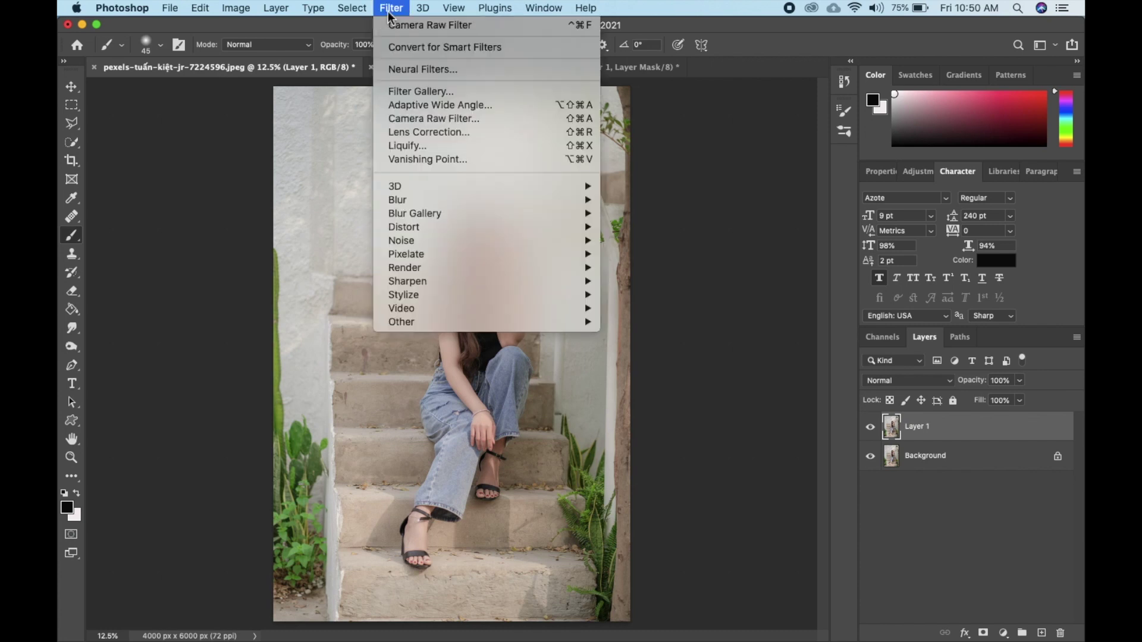
click(448, 119)
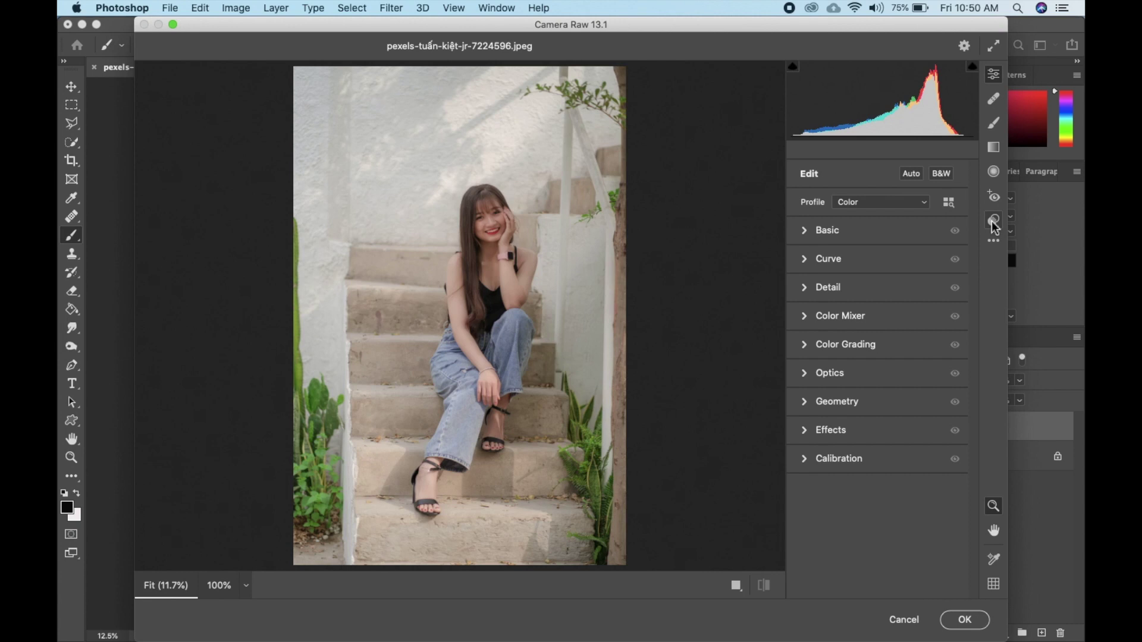
click(993, 221)
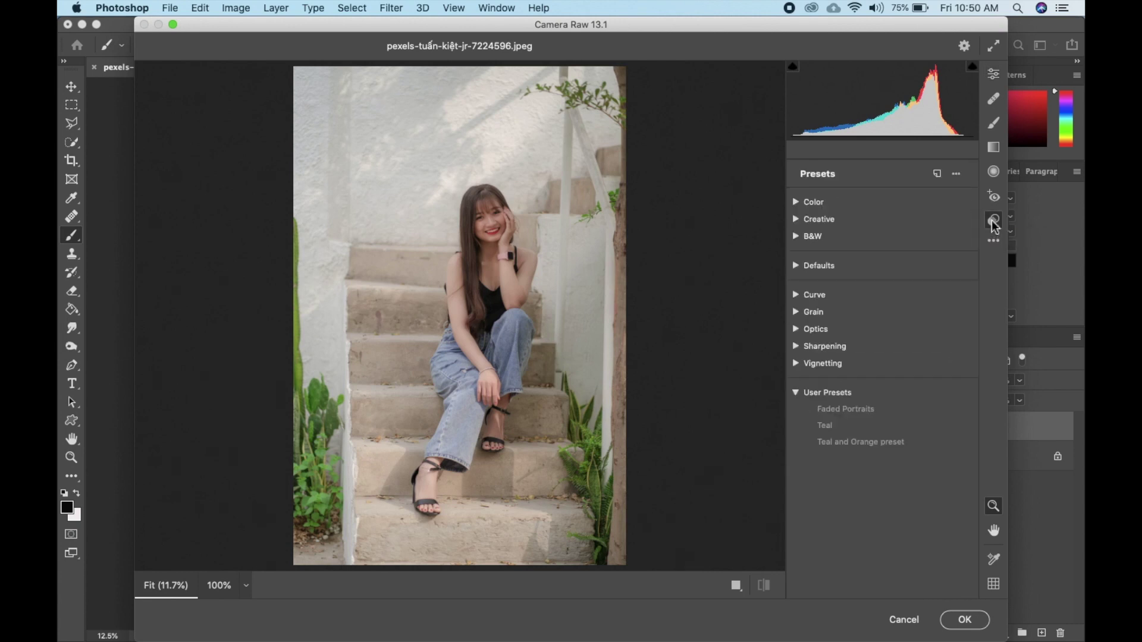
click(903, 447)
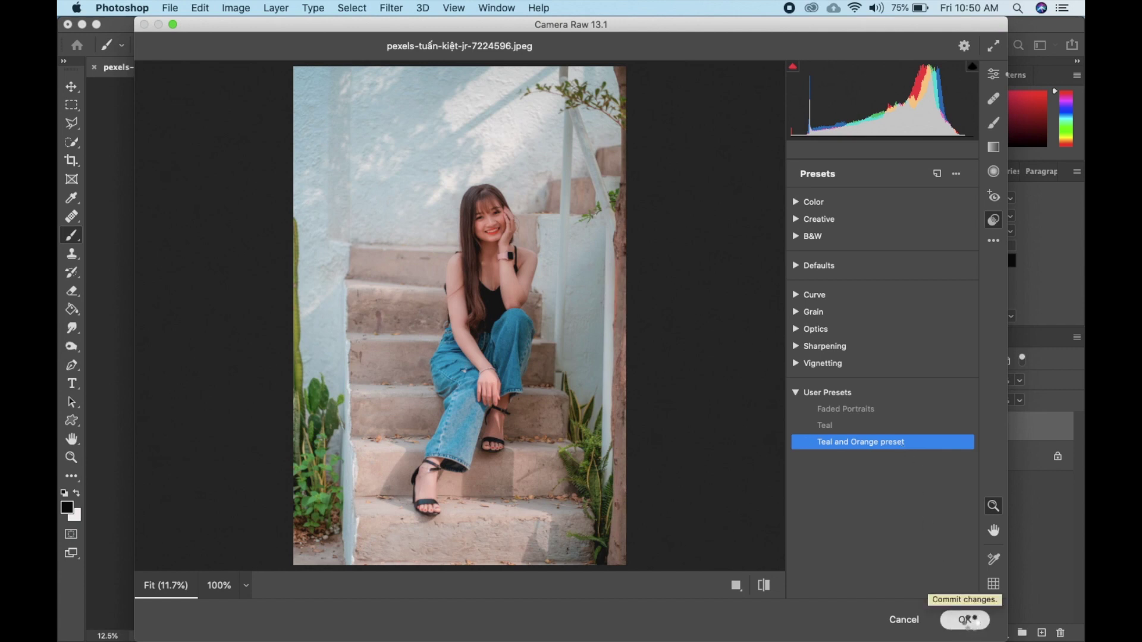
click(968, 621)
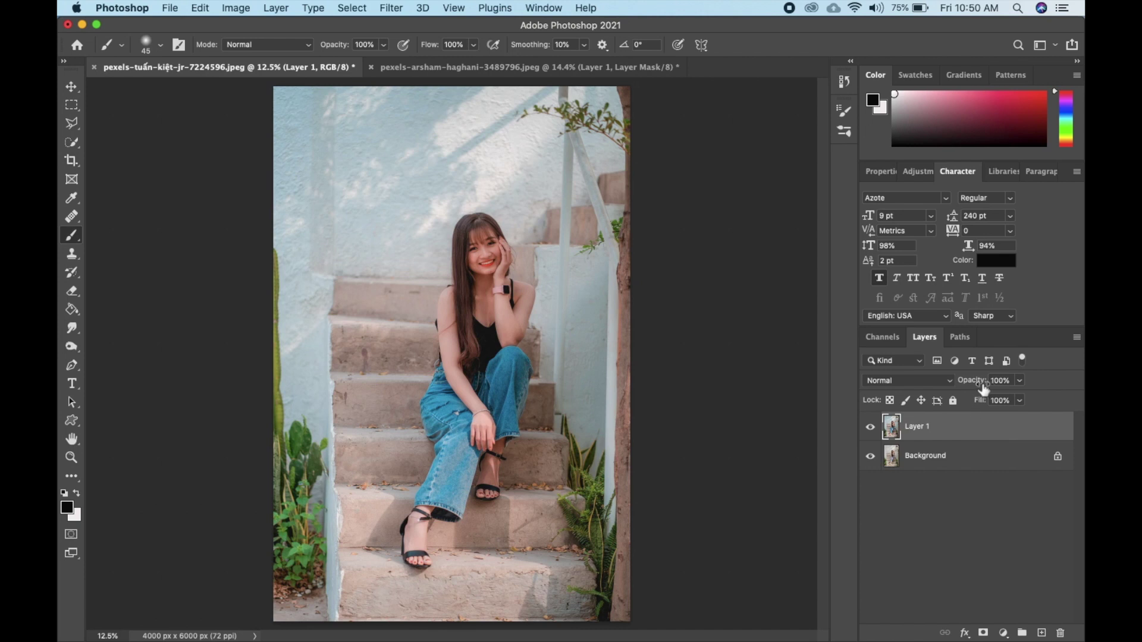
Step: Try lower opacities on the graded staircase layer, and return it to 100%
drag(975, 382, 964, 387)
drag(963, 386, 956, 387)
drag(973, 386, 1036, 373)
Step: Look over the saving and export commands, and switch back to the portrait document
click(170, 12)
mouse_move(234, 209)
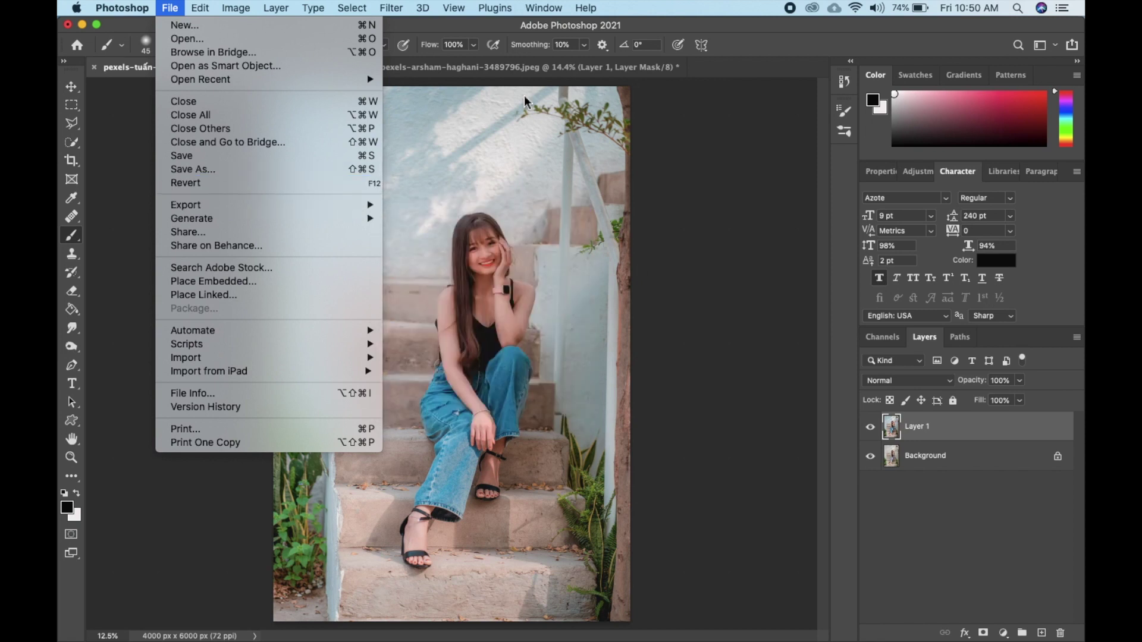
click(526, 68)
click(525, 68)
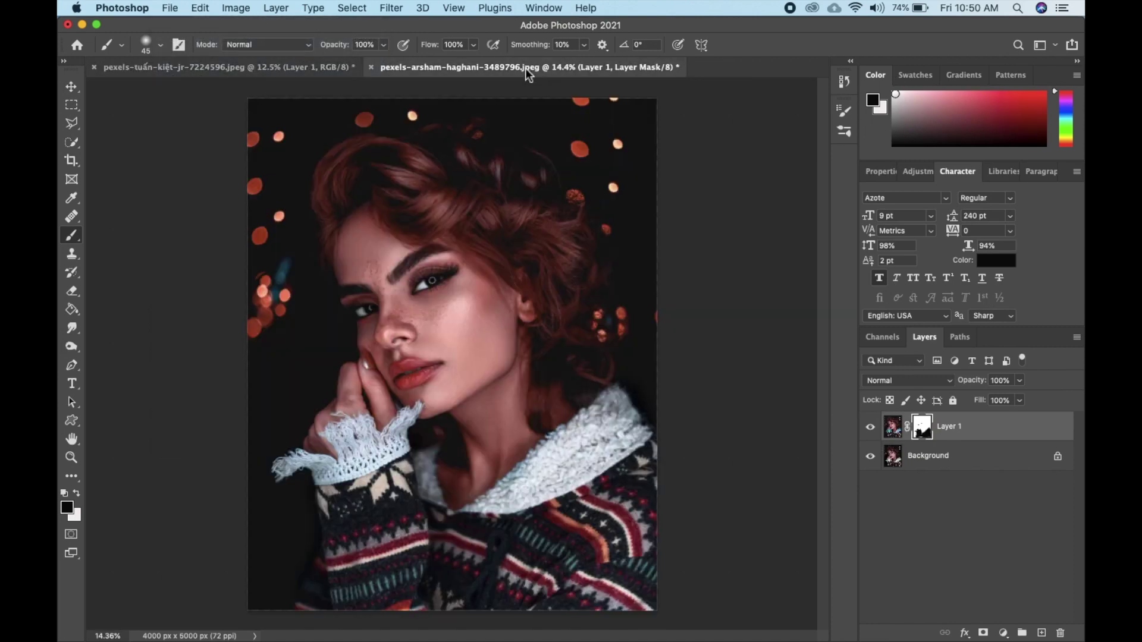